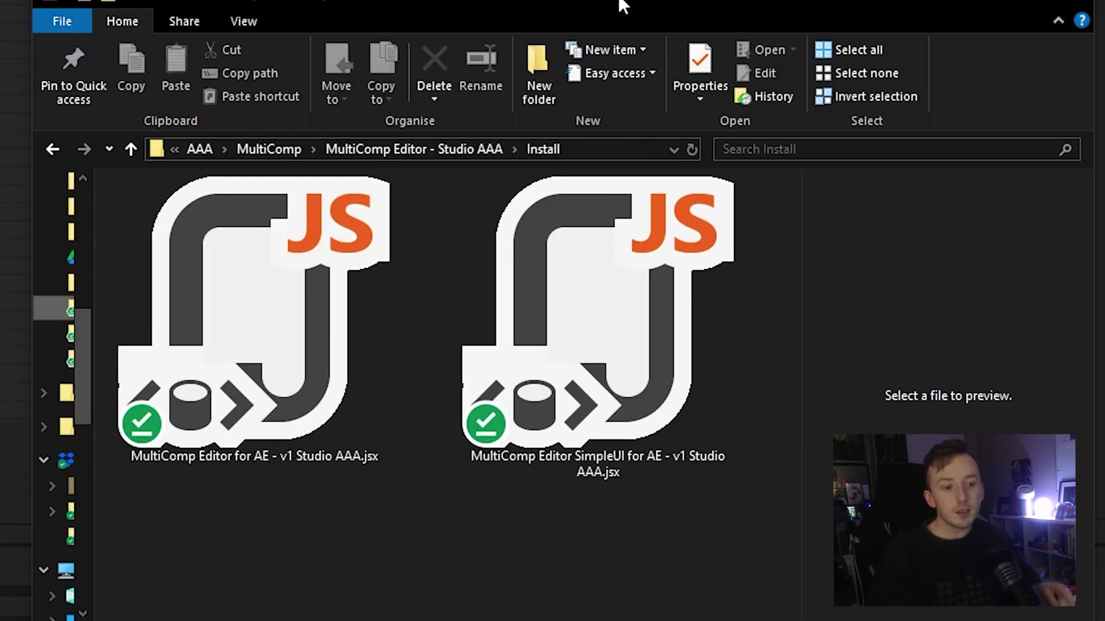
# Preview the code of the SimpleUI and MultiComp Editor for AE .jsx scripts in the Install folder
pyautogui.moveTo(578, 589); pyautogui.dragTo(349, 443)
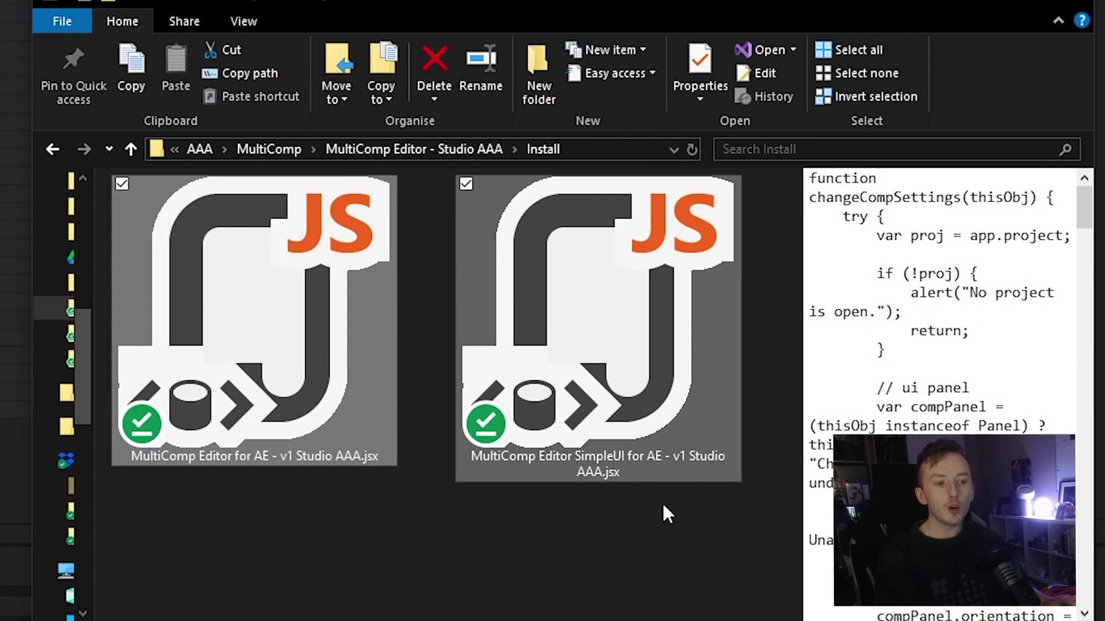
pyautogui.click(683, 460)
pyautogui.click(312, 450)
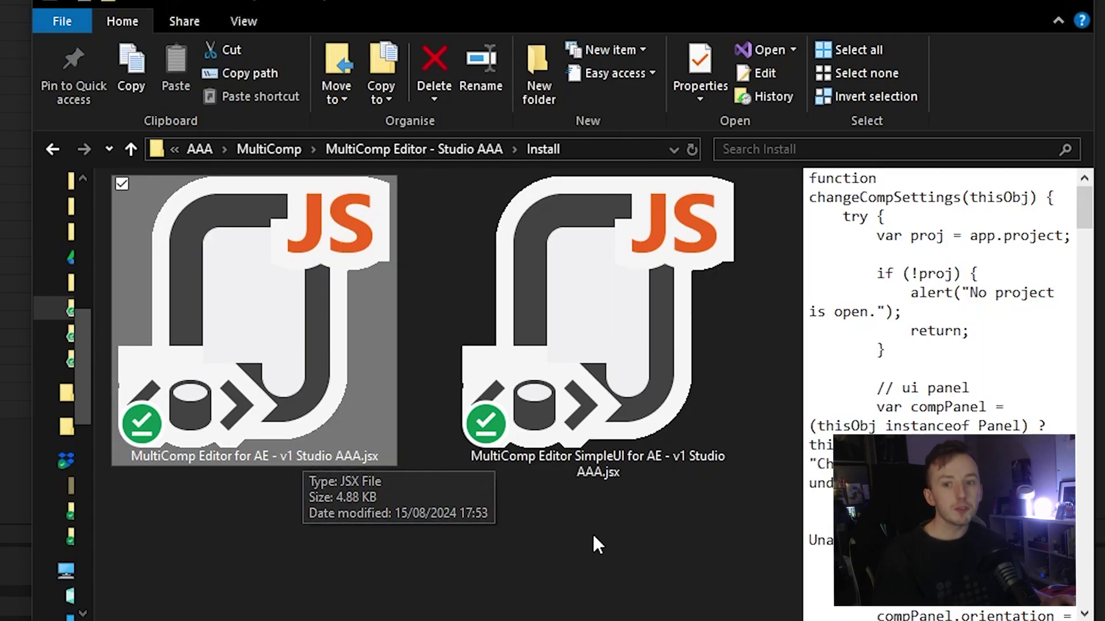
pyautogui.click(581, 520)
pyautogui.press('Left')
pyautogui.press('Right')
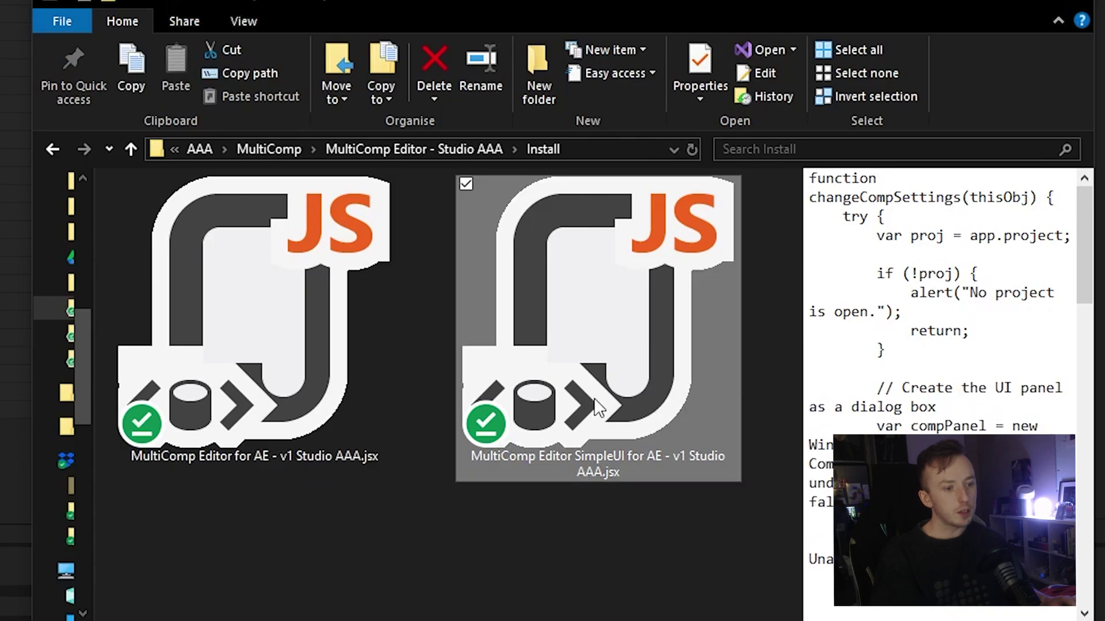
pyautogui.press('Left')
pyautogui.click(534, 400)
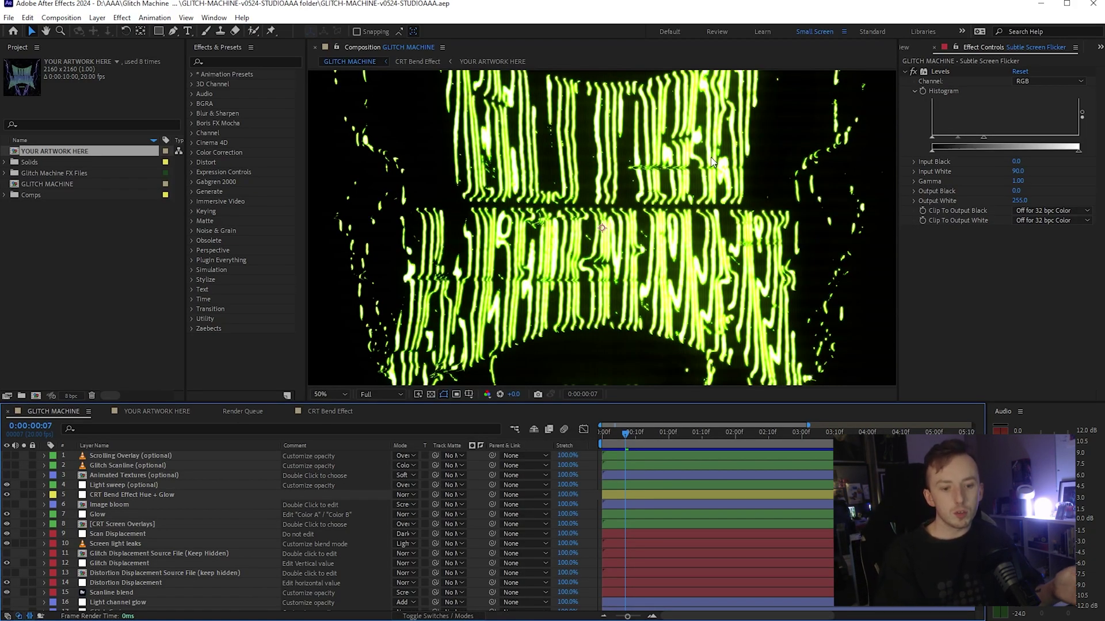
# Switch between the GLITCH MACHINE, YOUR ARTWORK HERE and CRT Bend Effect composition tabs
pyautogui.click(147, 412)
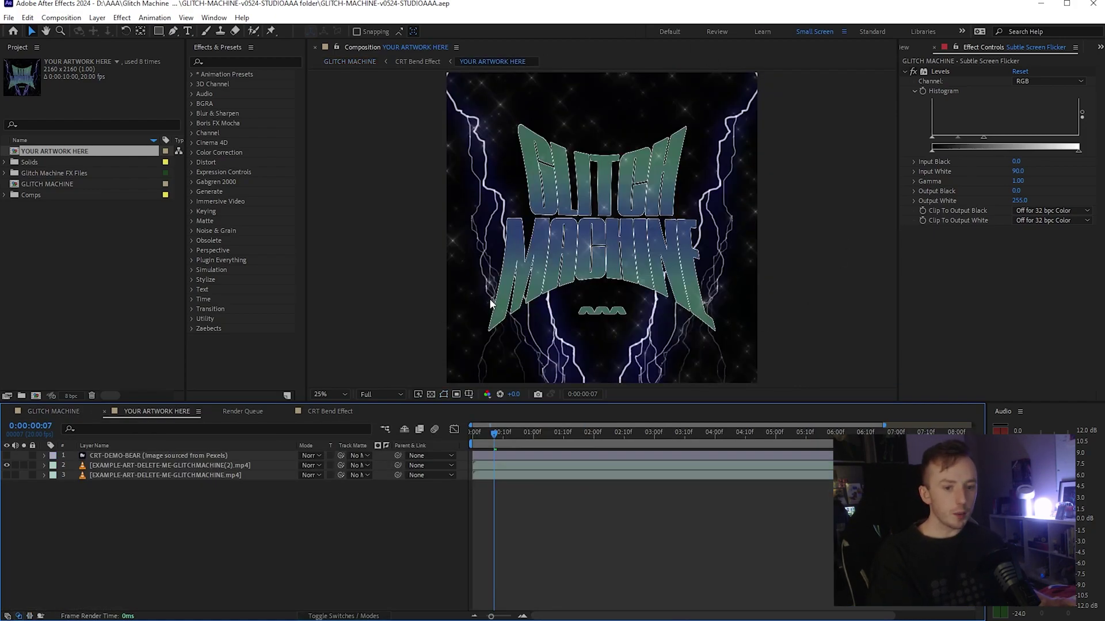
pyautogui.click(55, 411)
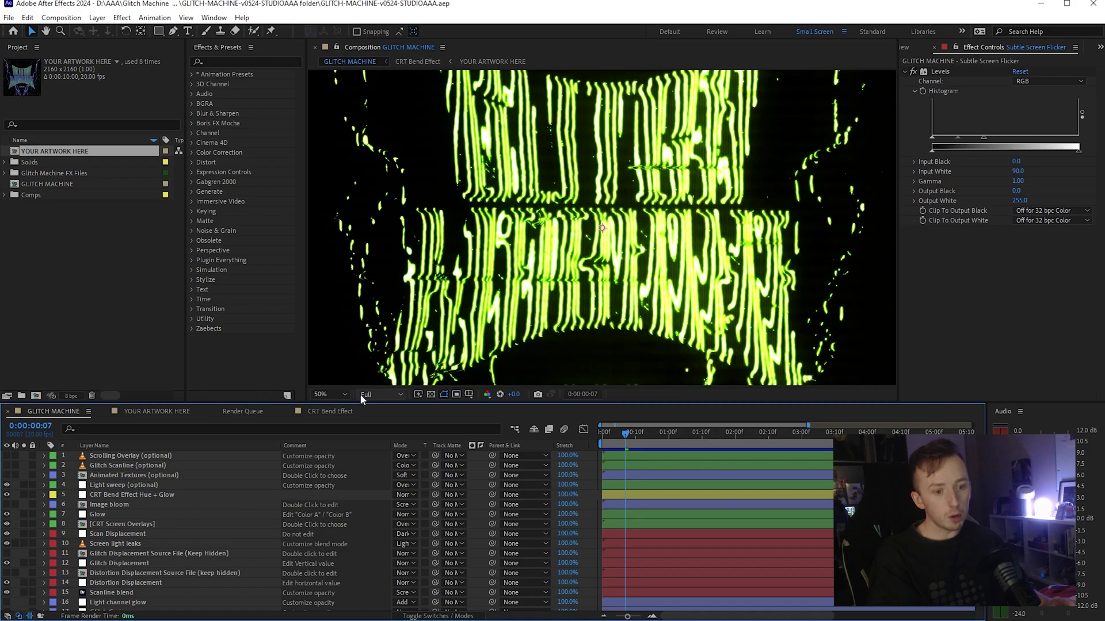
pyautogui.click(336, 412)
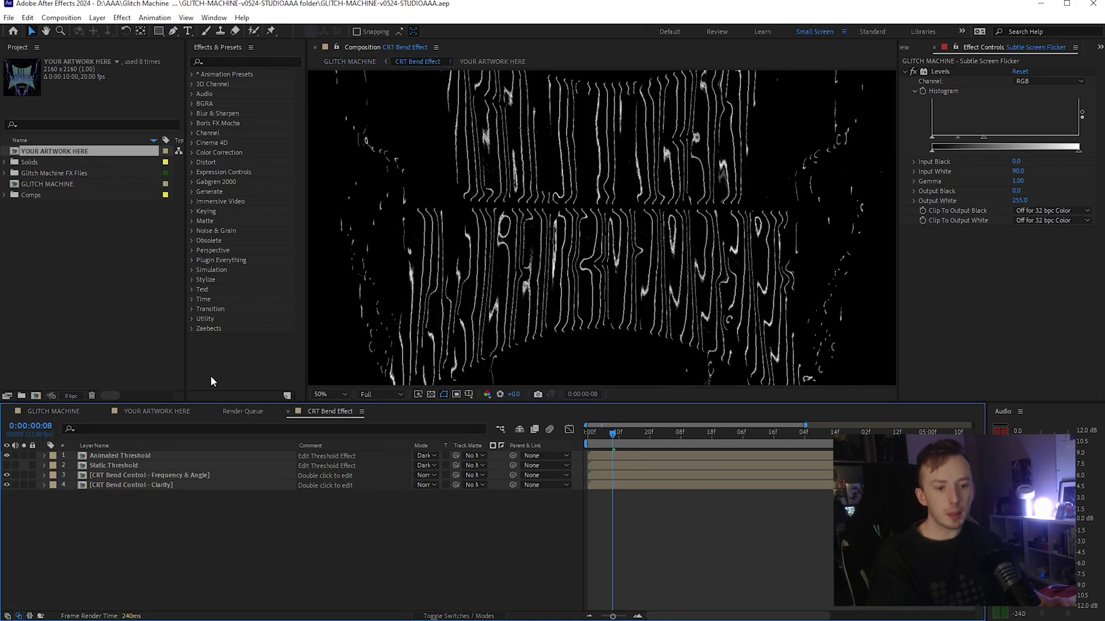
pyautogui.click(156, 412)
# Expand the Comps folder and review its compositions, ending back on GLITCH MACHINE
pyautogui.click(5, 195)
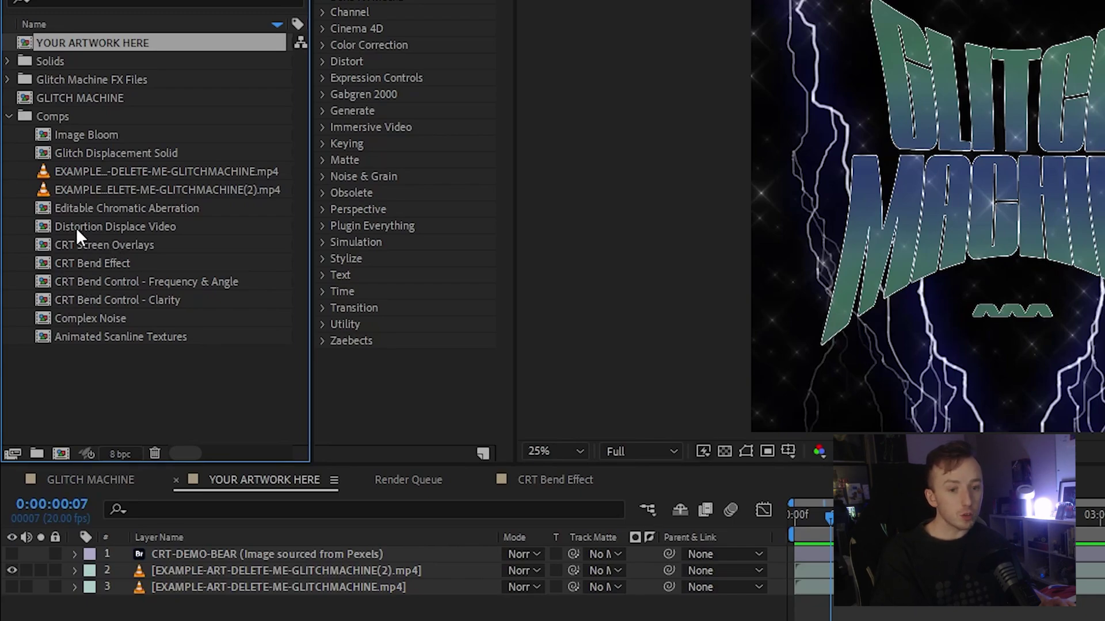
pyautogui.click(125, 208)
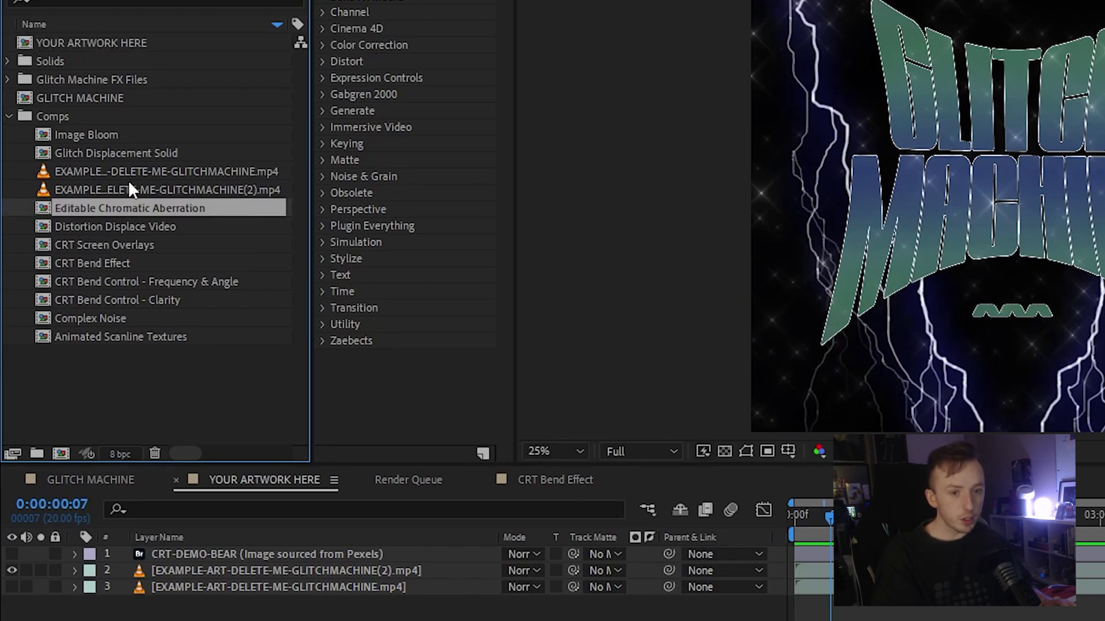
pyautogui.click(136, 153)
pyautogui.click(110, 135)
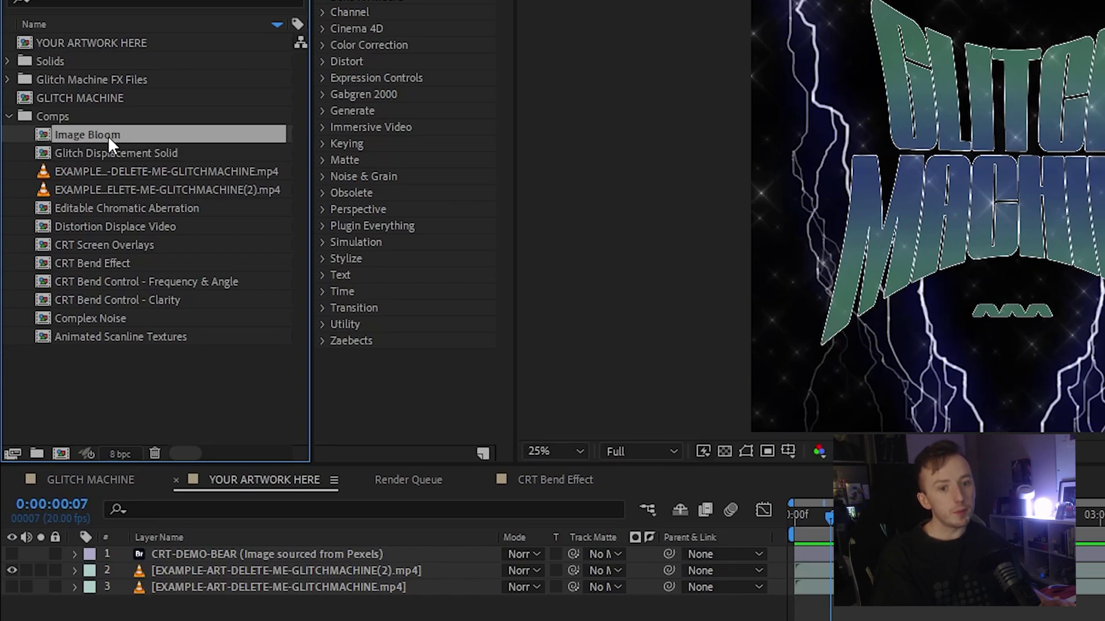
pyautogui.click(110, 98)
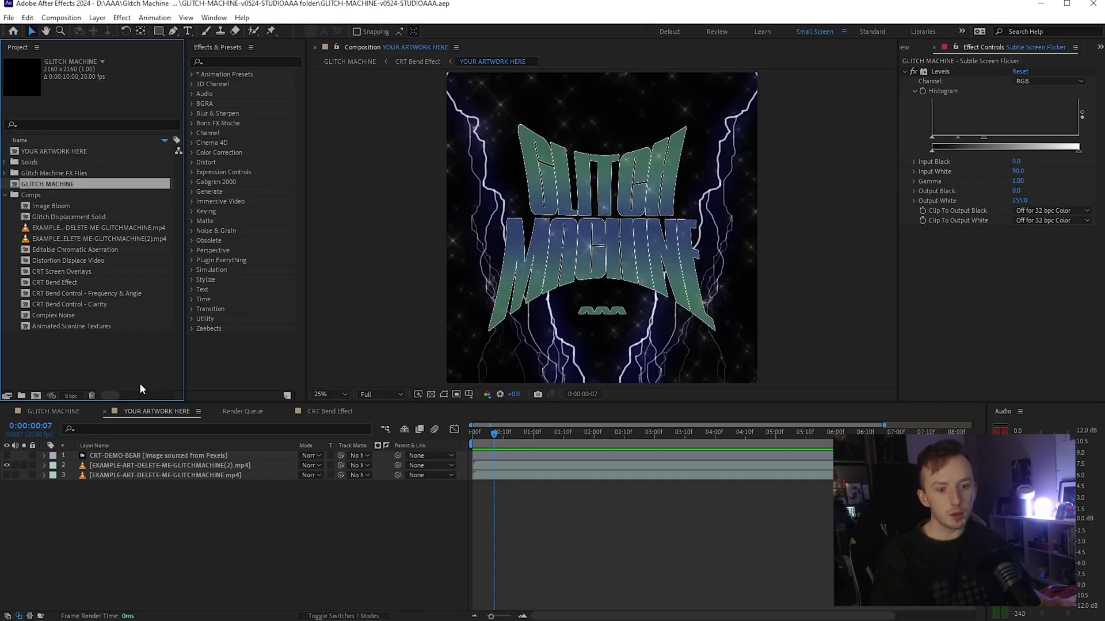
pyautogui.click(69, 410)
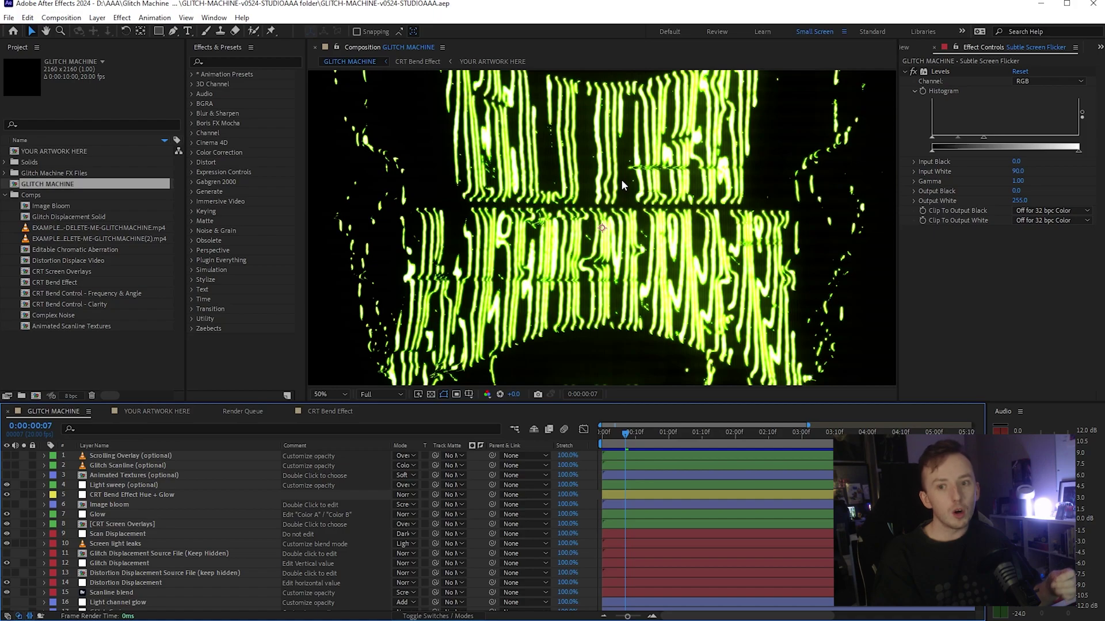
# View Animated Scanline Textures' composition settings (2160×2160, 22 fps) and cancel without changes
pyautogui.rightClick(114, 325)
pyautogui.click(164, 331)
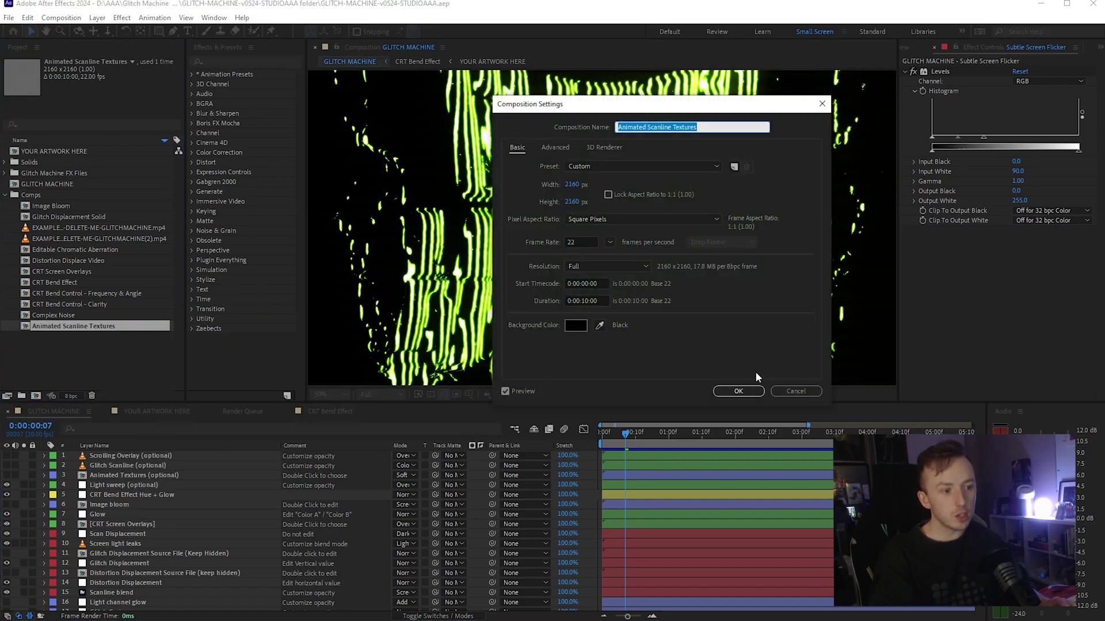
pyautogui.click(795, 388)
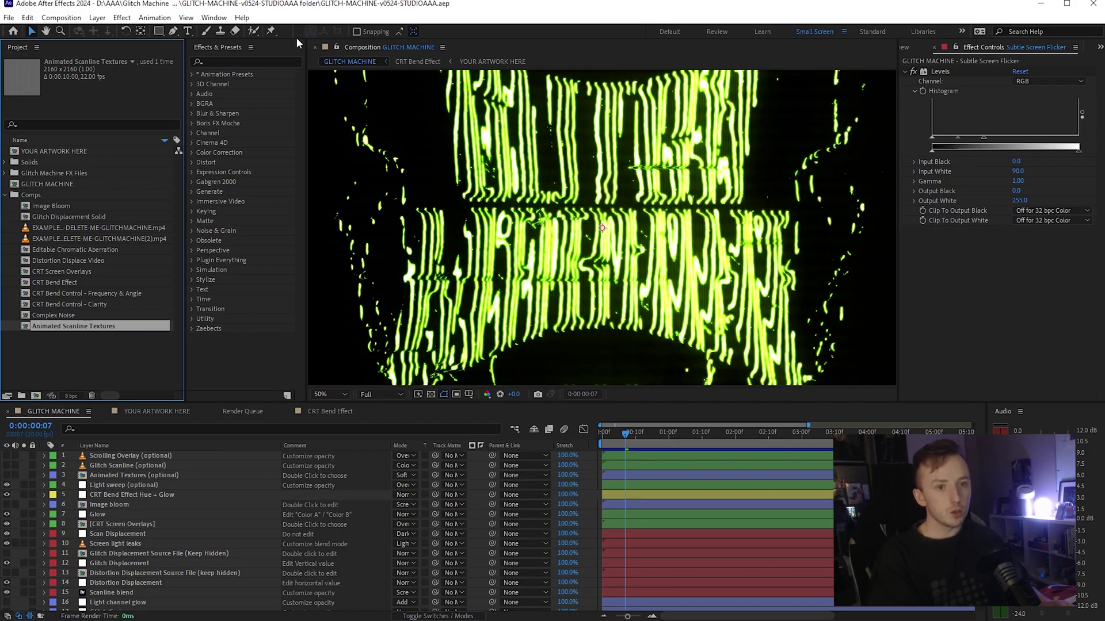
# Install the MultiComp Editor for AE .jsx from the Install folder via File > Scripts > Install Script File
pyautogui.click(9, 17)
pyautogui.moveTo(152, 330)
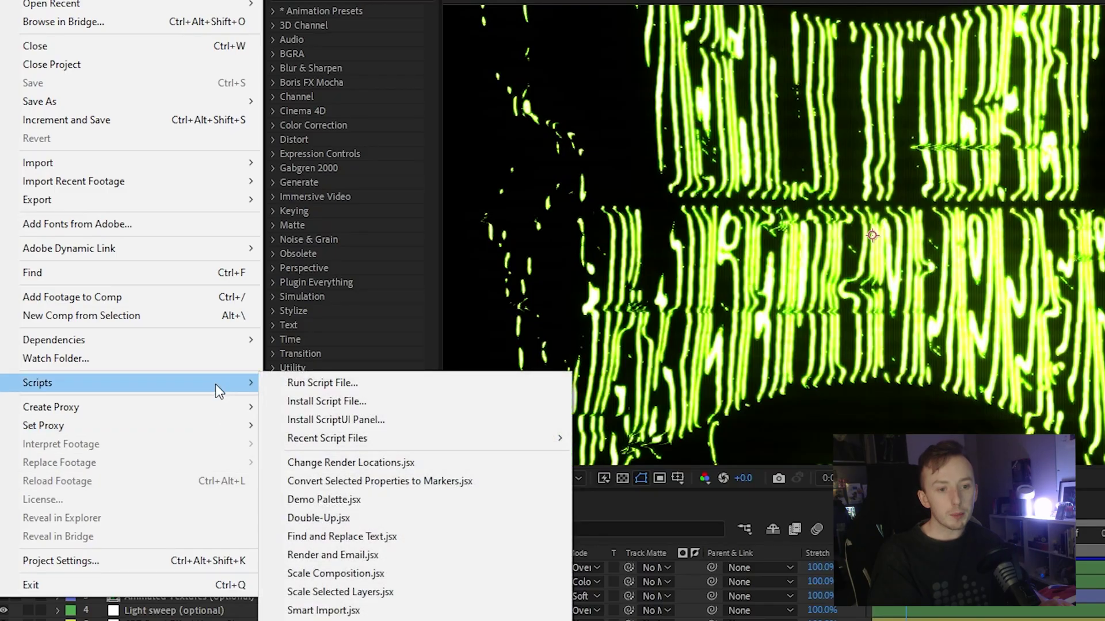
pyautogui.click(330, 403)
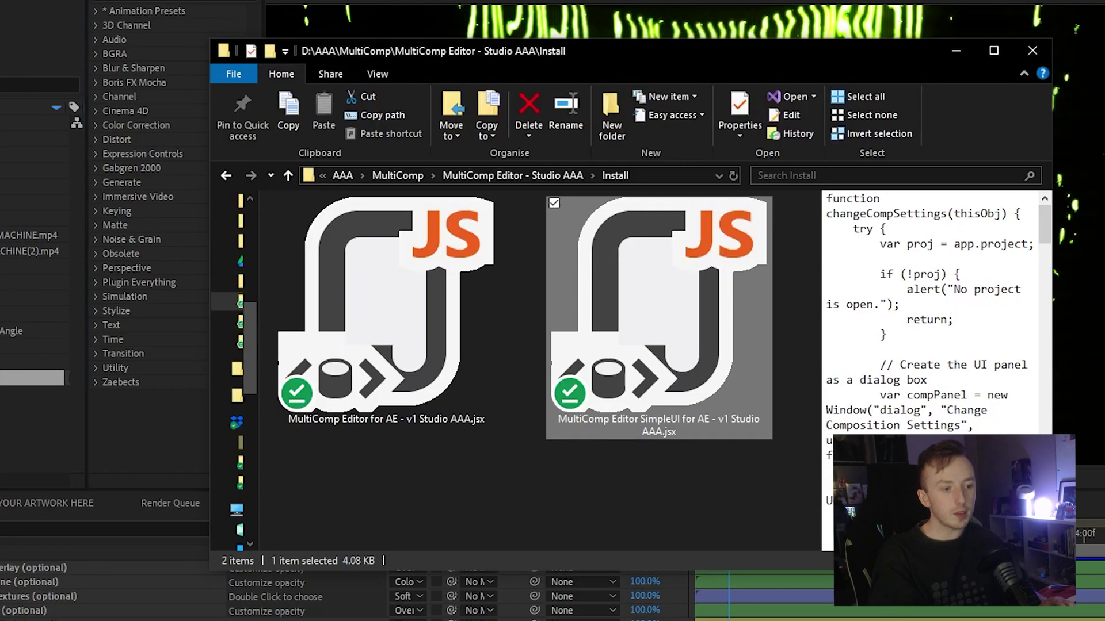
pyautogui.click(697, 462)
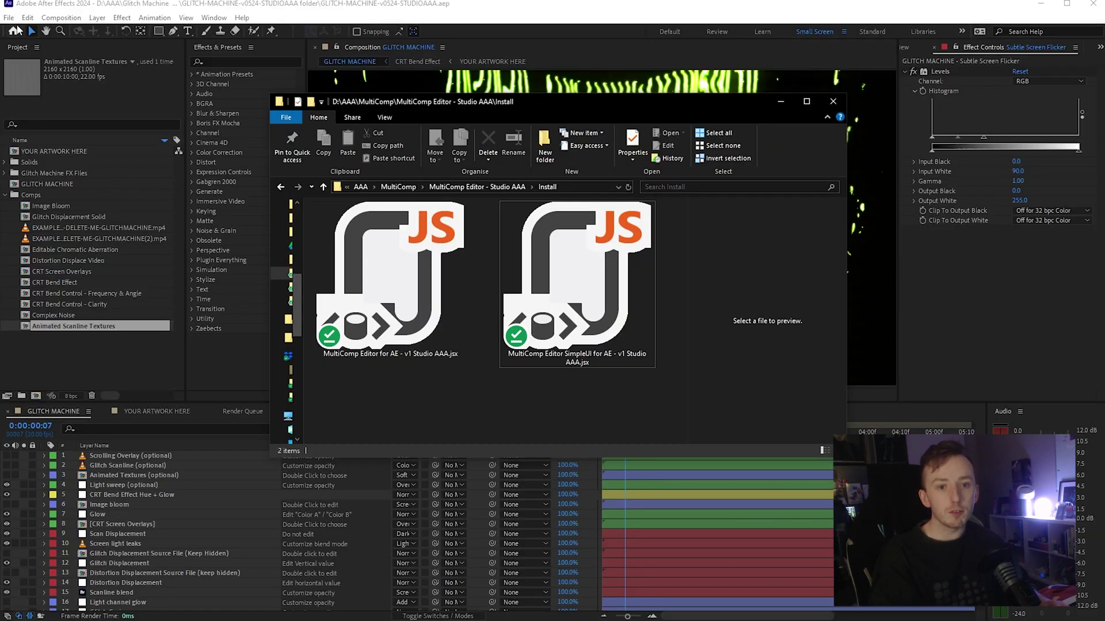
pyautogui.click(9, 18)
pyautogui.moveTo(92, 328)
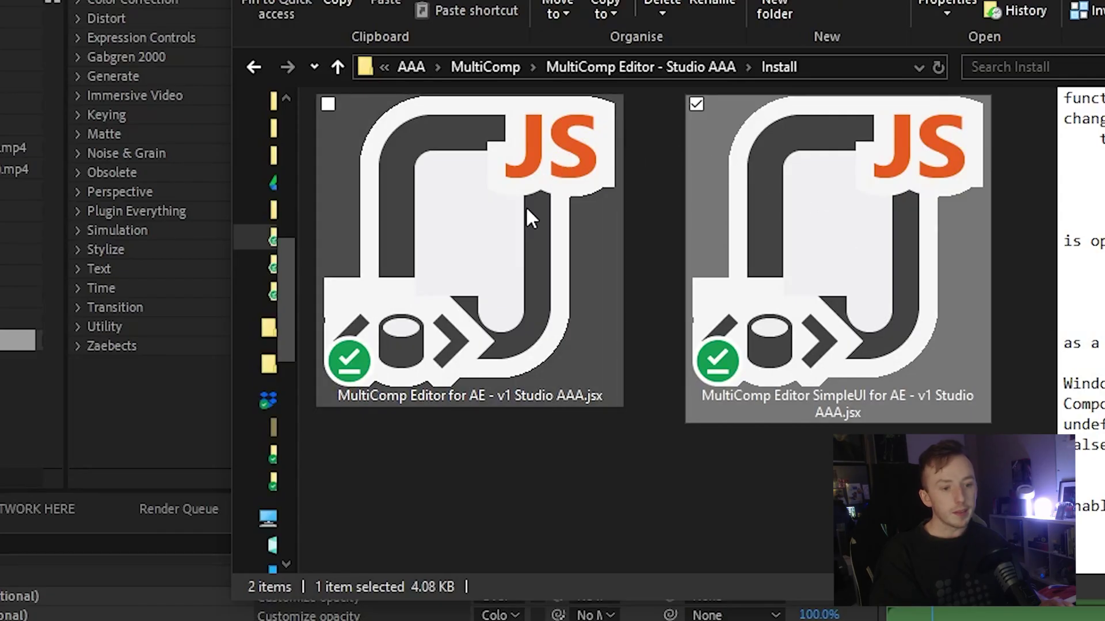
pyautogui.click(527, 216)
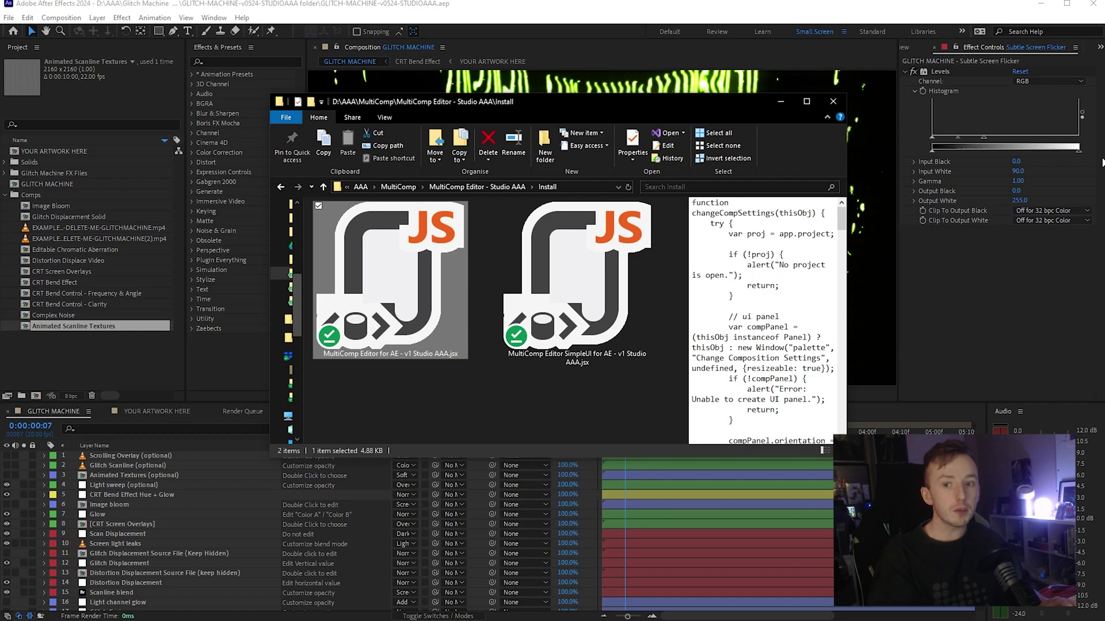
pyautogui.click(779, 104)
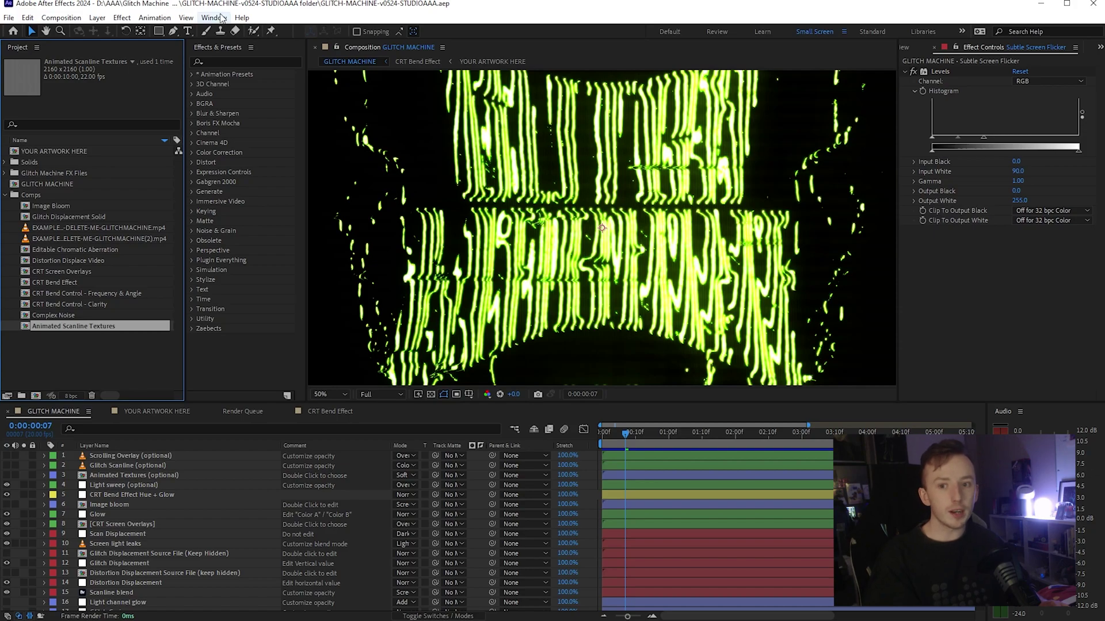
# Enlarge the viewer and dock the MultiComp Editor for AE panel showing 2160×2160, 20 fps, 10 seconds
pyautogui.moveTo(747, 403); pyautogui.dragTo(749, 523)
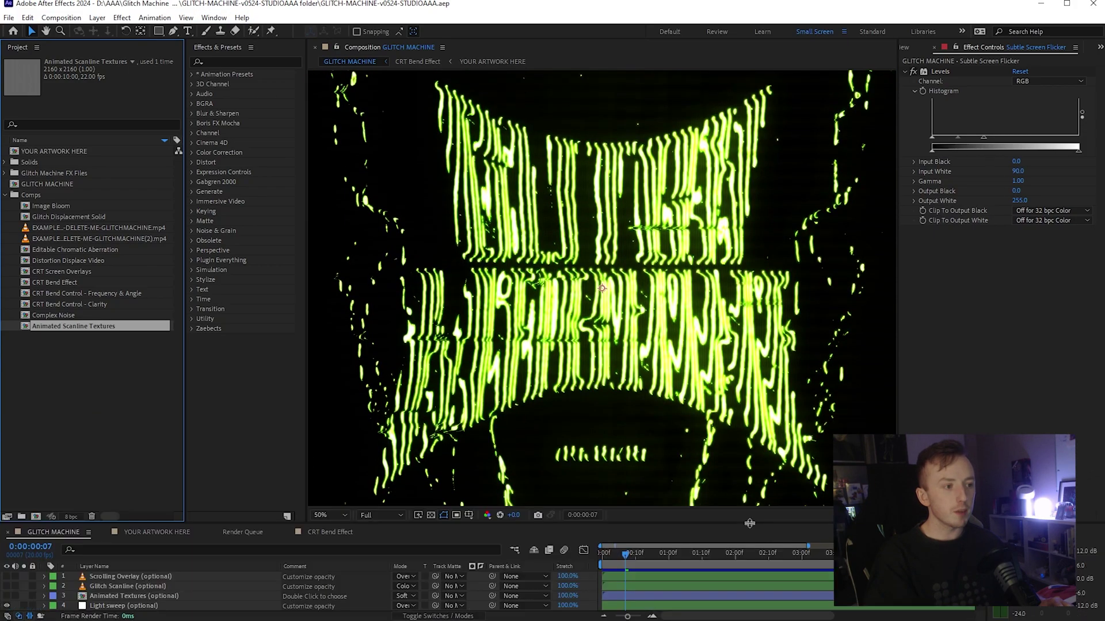
pyautogui.click(214, 18)
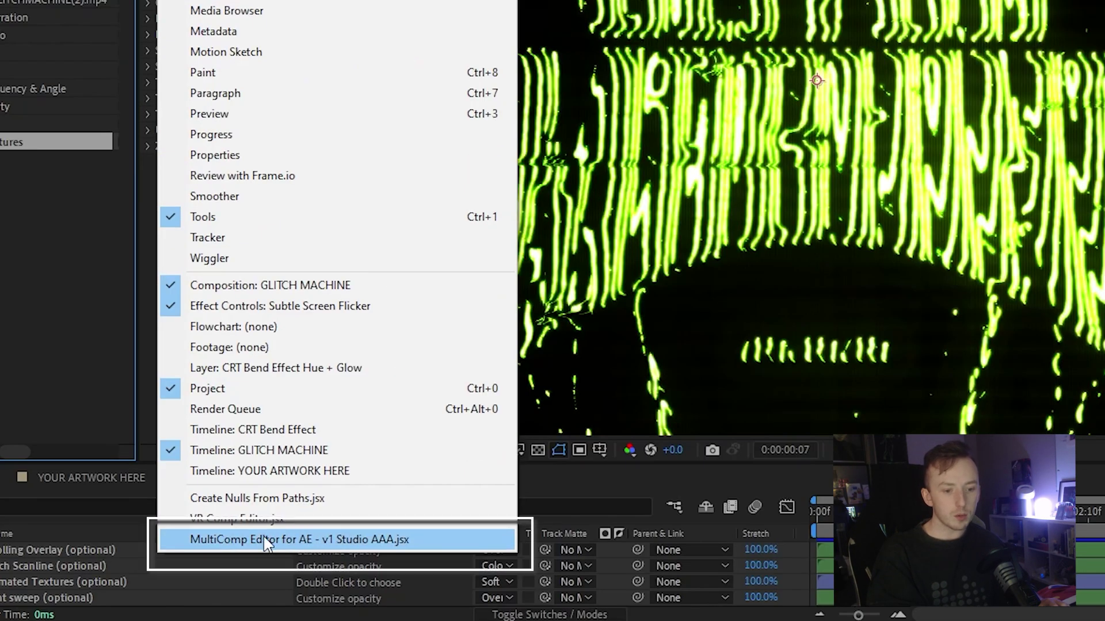
pyautogui.click(300, 547)
pyautogui.moveTo(642, 144); pyautogui.dragTo(967, 502)
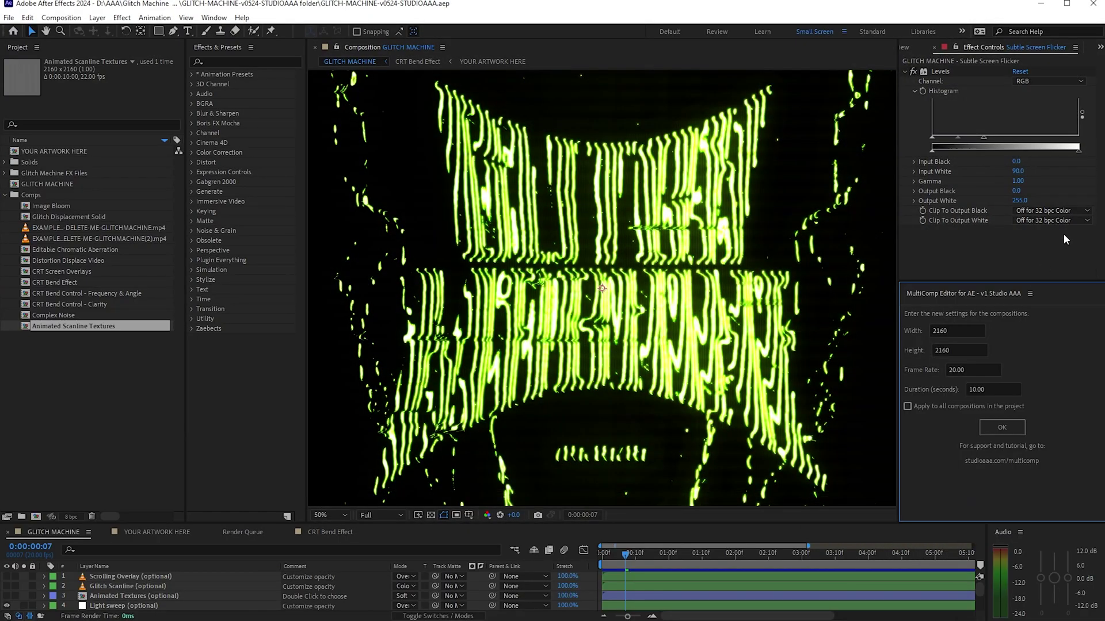
pyautogui.moveTo(980, 328); pyautogui.dragTo(920, 330)
# Launch the SimpleUI script's Change Composition Settings dialog, then close it unchanged
pyautogui.click(17, 22)
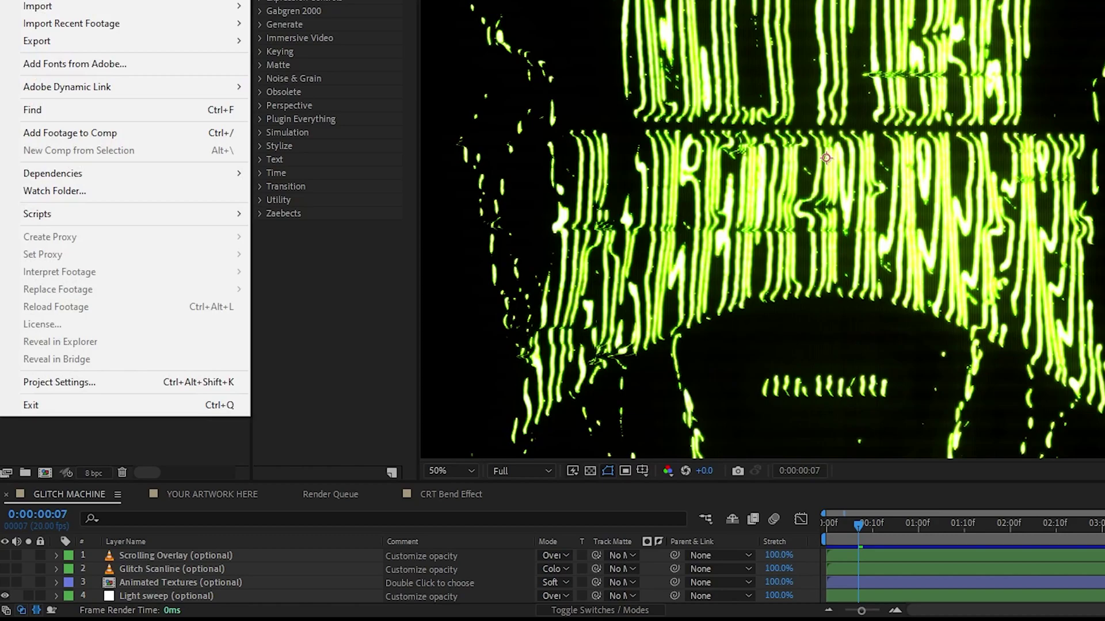
pyautogui.moveTo(110, 332)
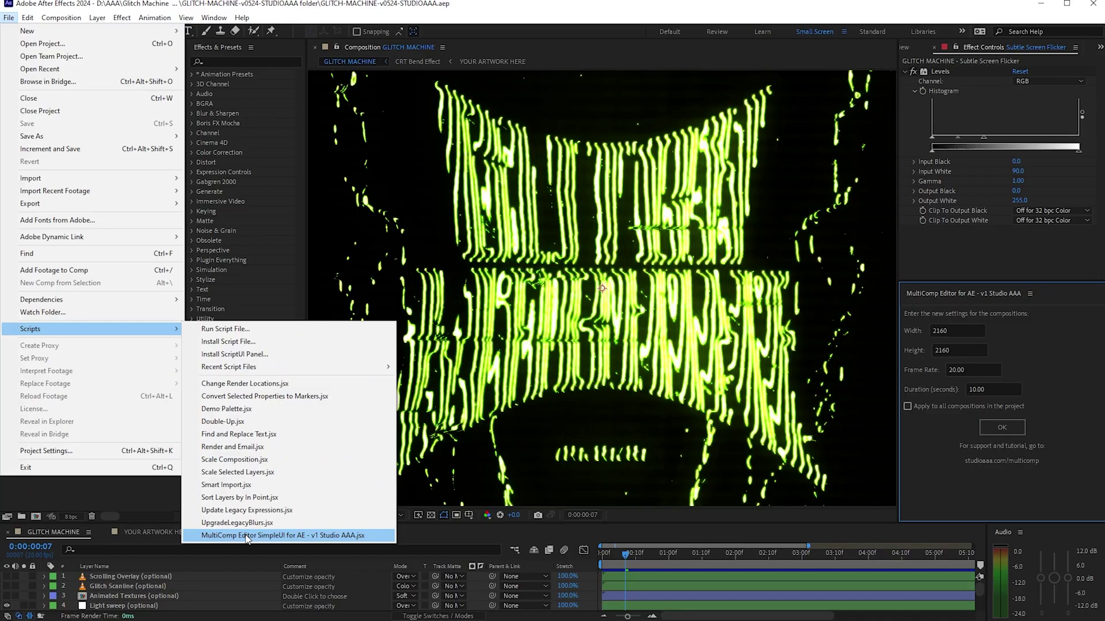
pyautogui.click(334, 497)
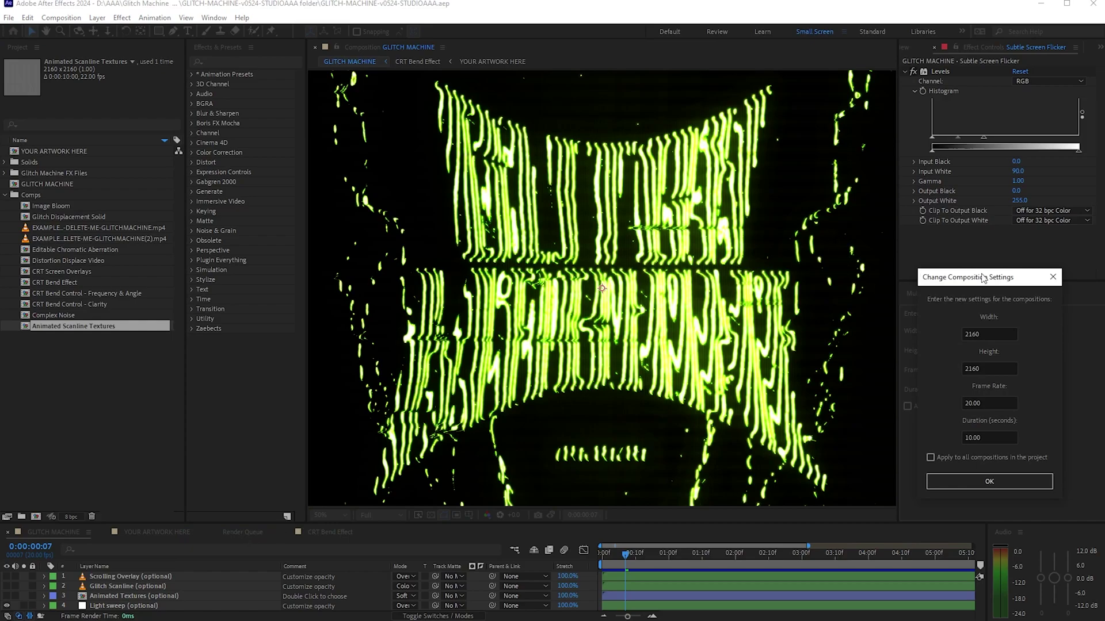
pyautogui.moveTo(984, 278); pyautogui.dragTo(581, 108)
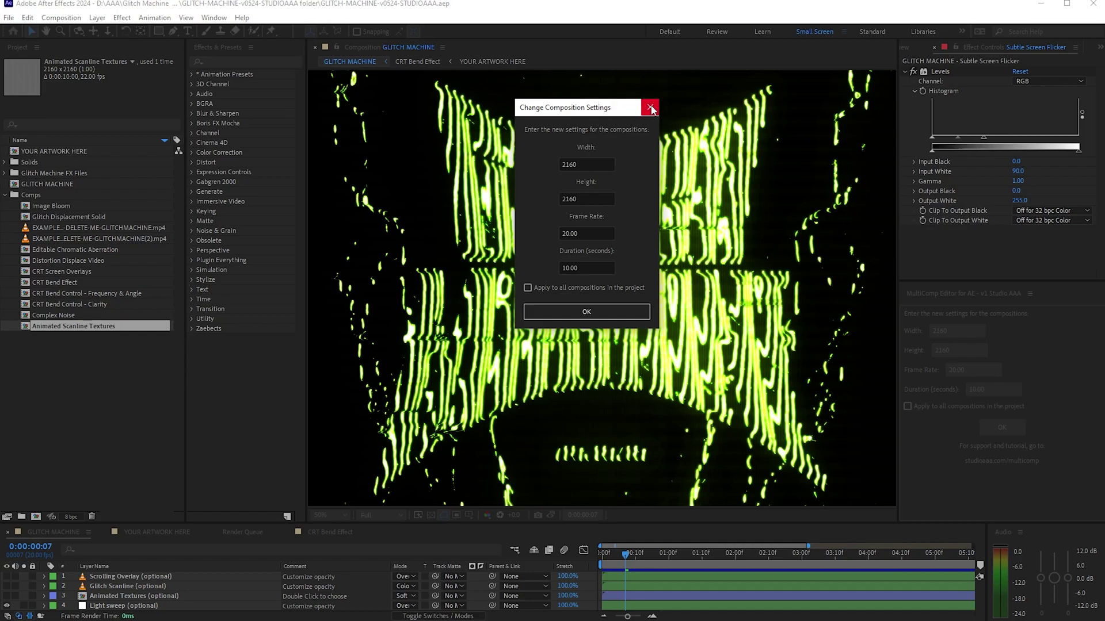
pyautogui.click(649, 107)
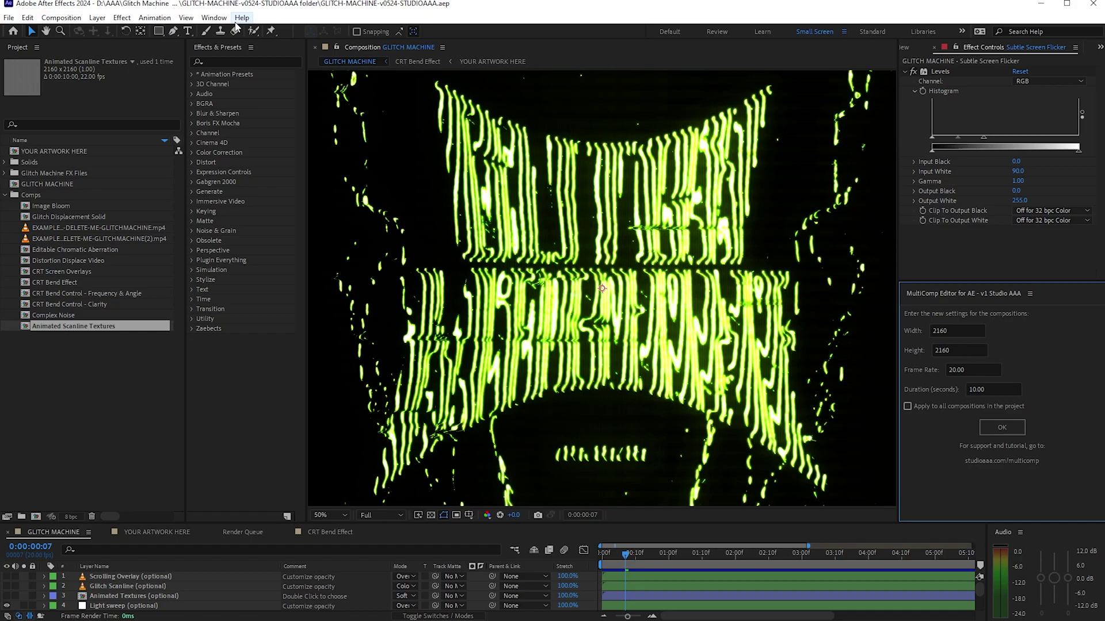
pyautogui.click(214, 17)
pyautogui.moveTo(10, 18)
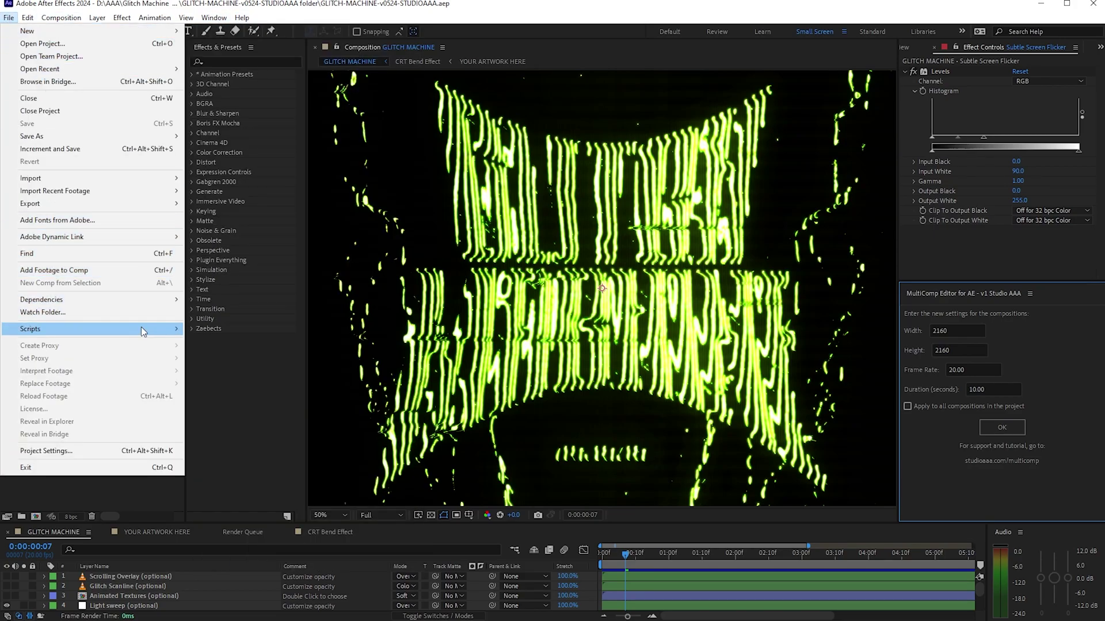
pyautogui.moveTo(141, 328)
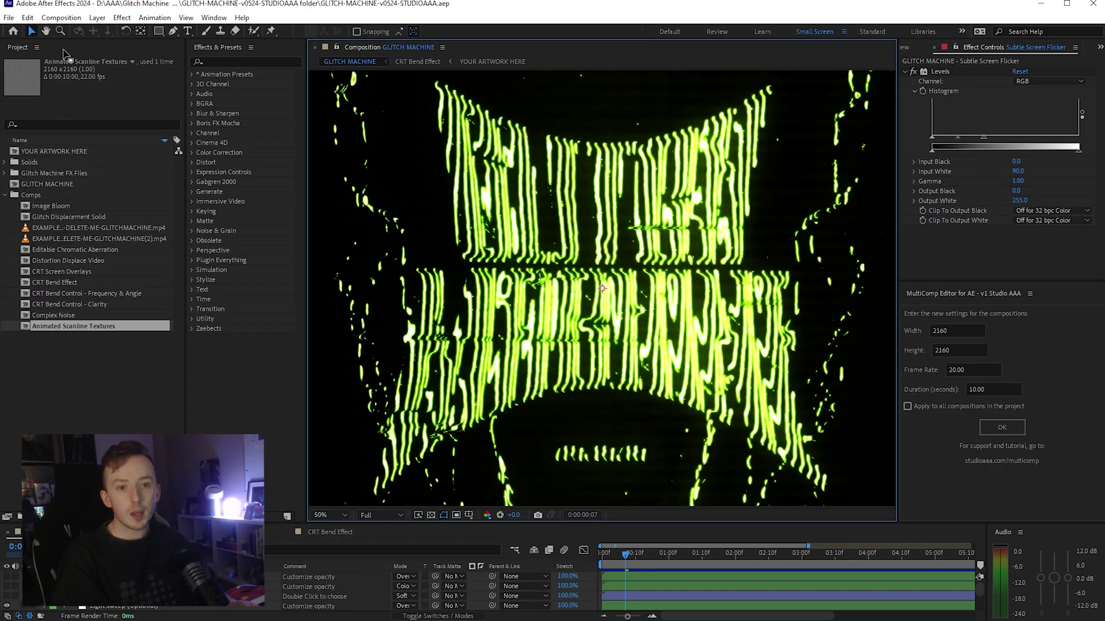
pyautogui.click(64, 183)
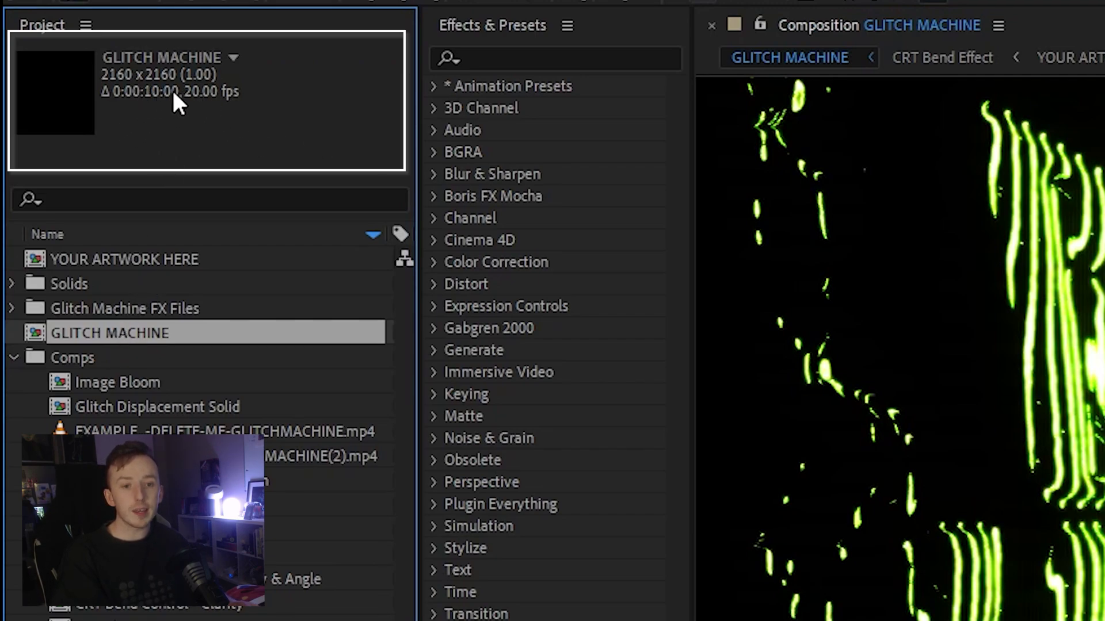
pyautogui.click(124, 258)
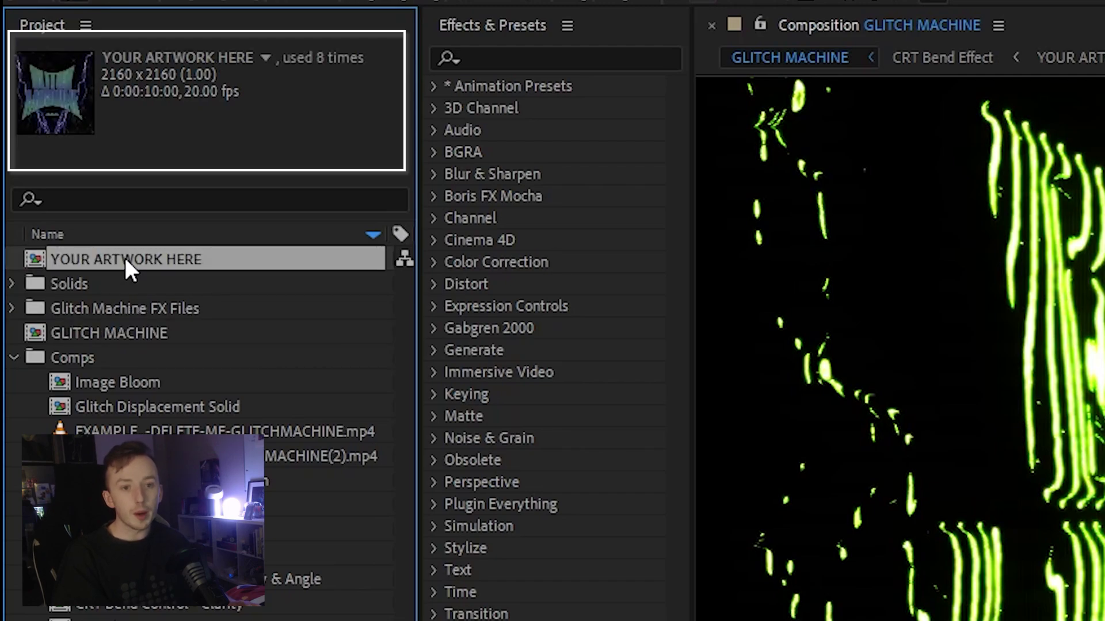
pyautogui.click(149, 407)
pyautogui.click(150, 481)
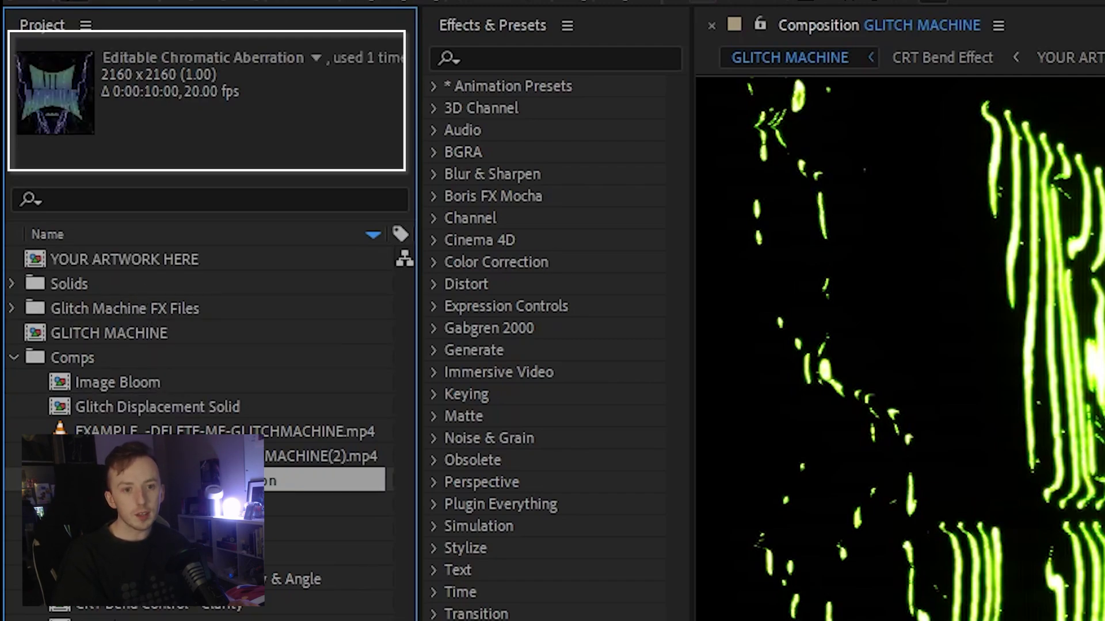
pyautogui.click(150, 506)
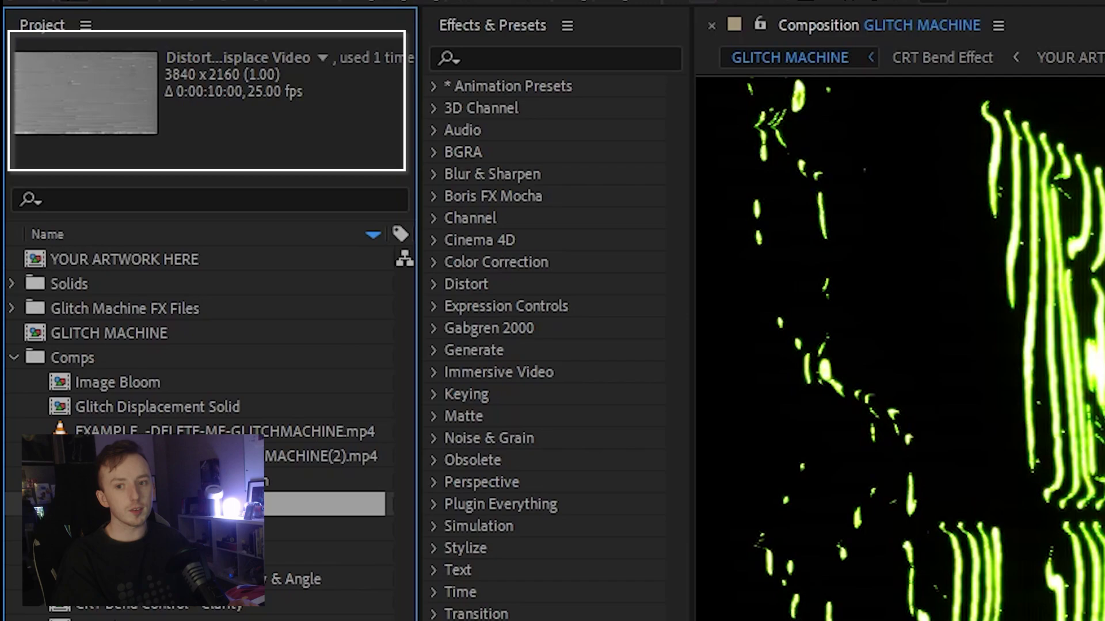
pyautogui.click(149, 530)
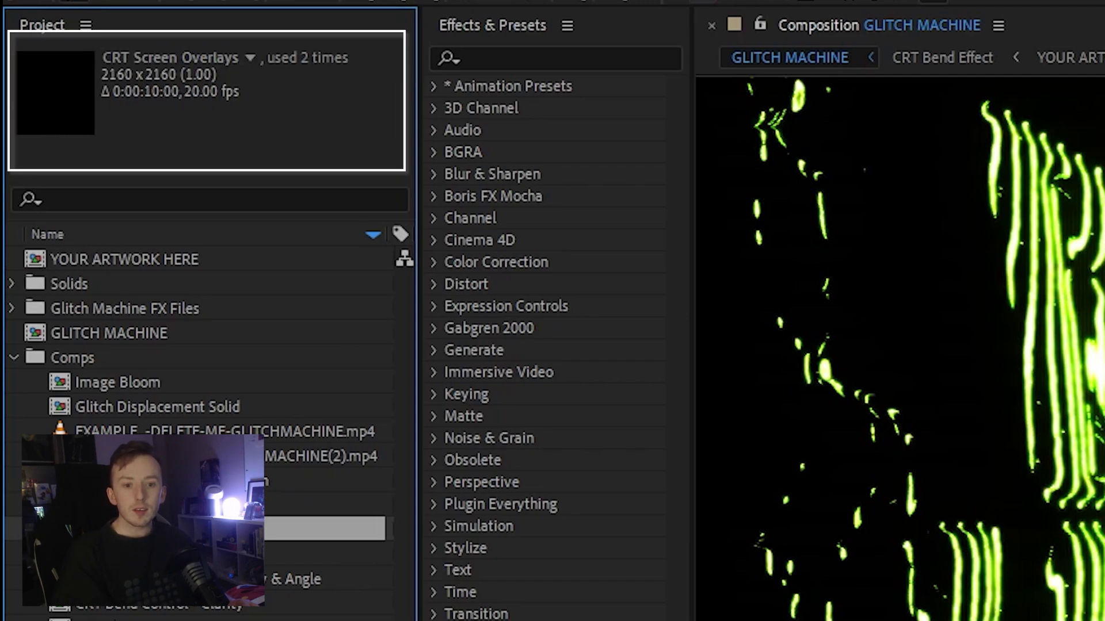
pyautogui.click(161, 579)
pyautogui.click(170, 604)
pyautogui.press('Down')
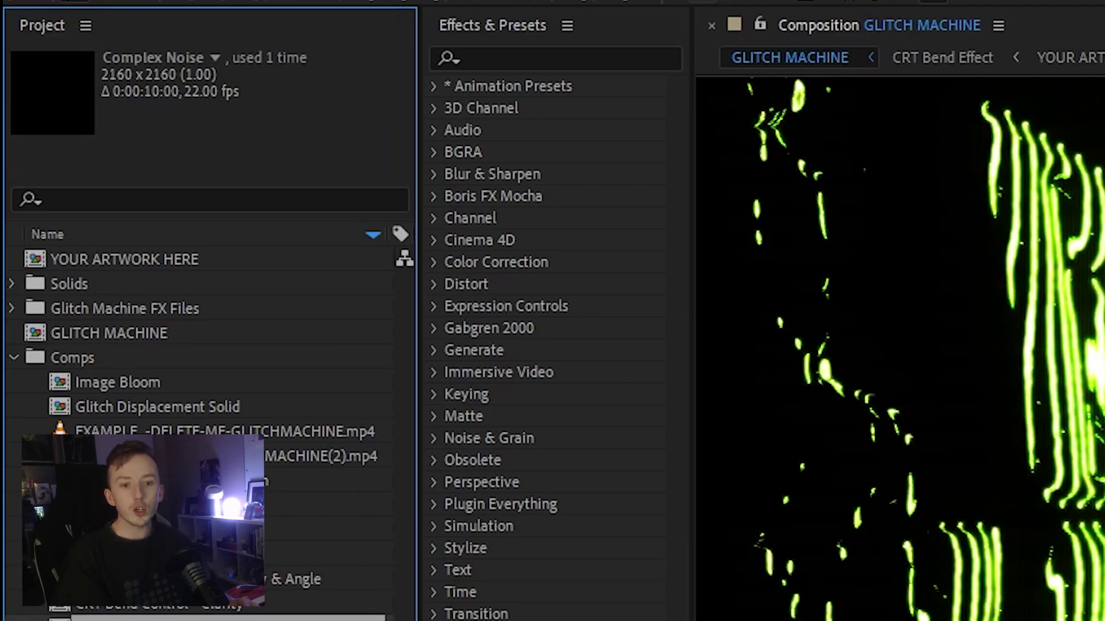
pyautogui.press('Down')
pyautogui.press('Up')
pyautogui.press('Up')
pyautogui.press('Up')
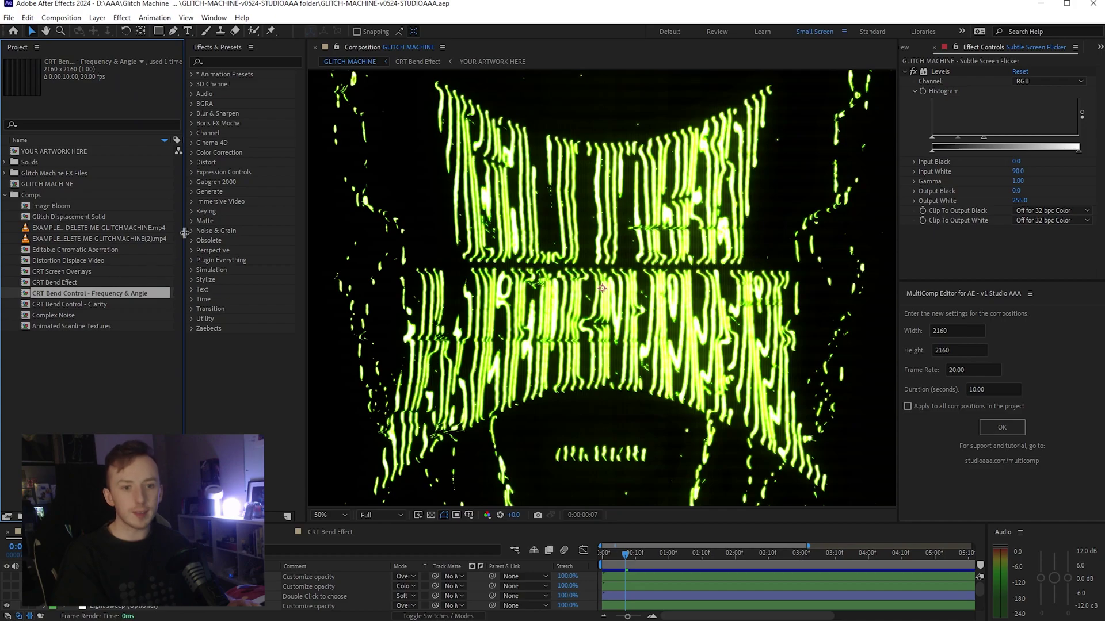
# Apply a 60-second duration to all compositions and confirm both script alerts
pyautogui.moveTo(659, 561); pyautogui.dragTo(608, 567)
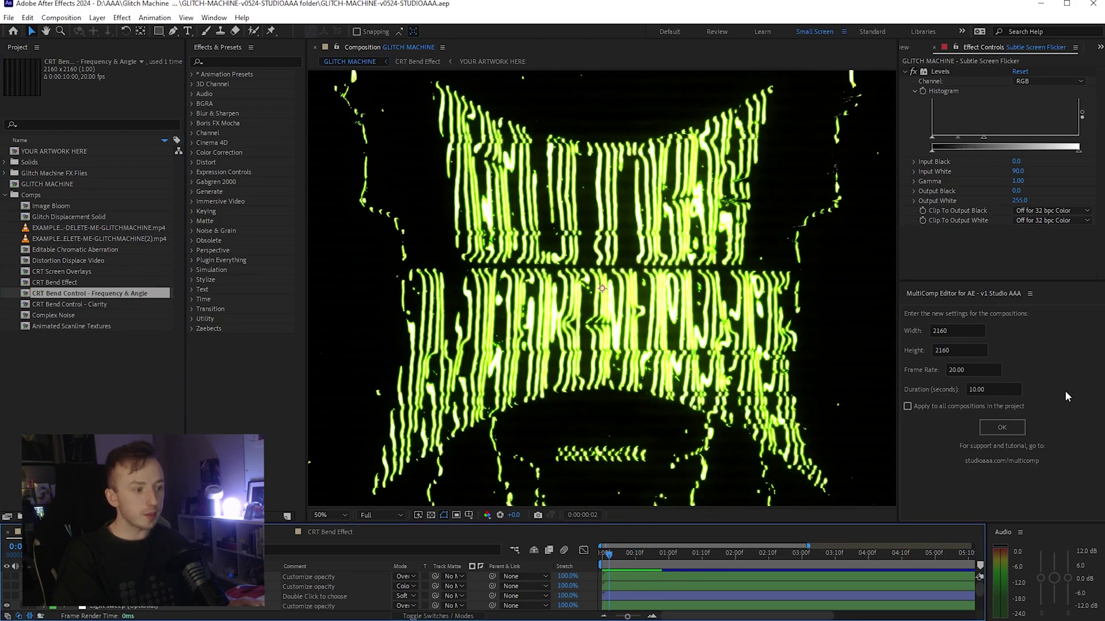
pyautogui.click(907, 407)
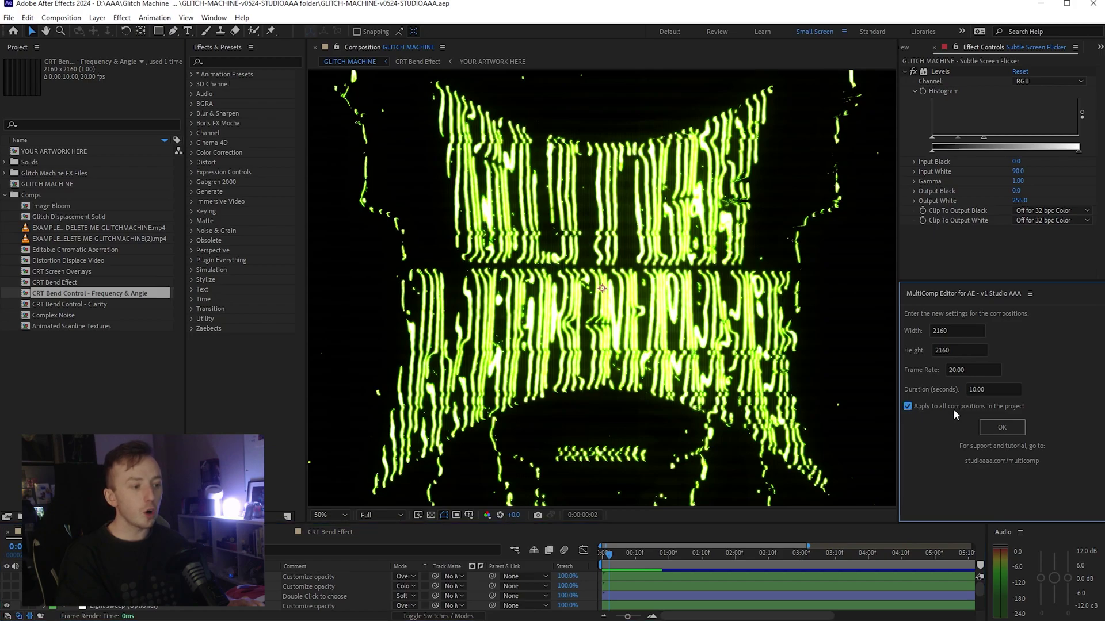
pyautogui.click(999, 390)
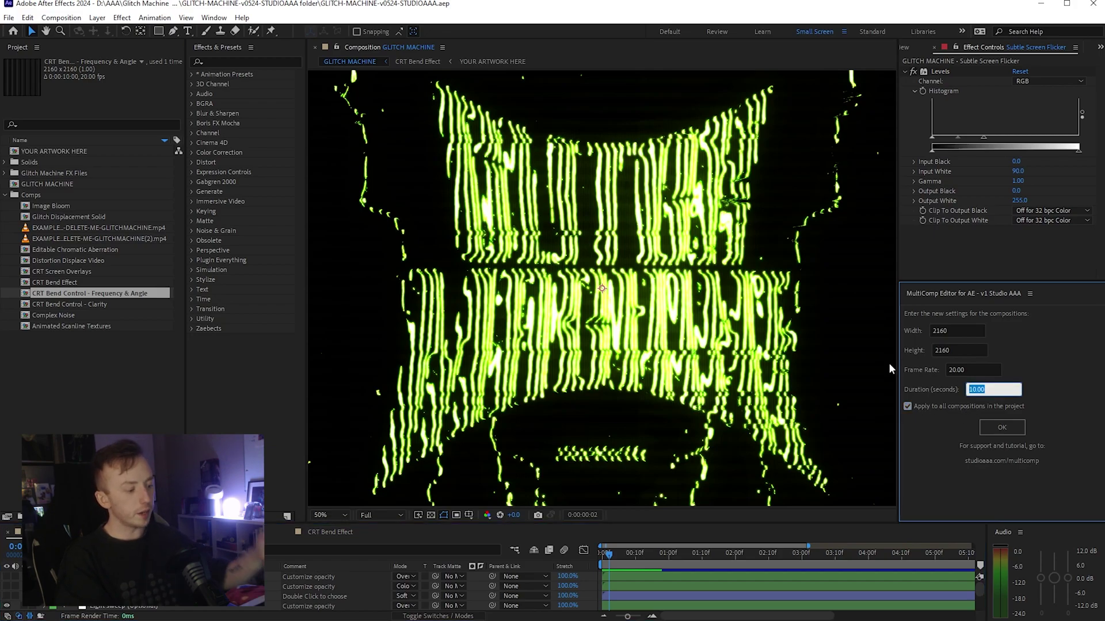
pyautogui.write('60')
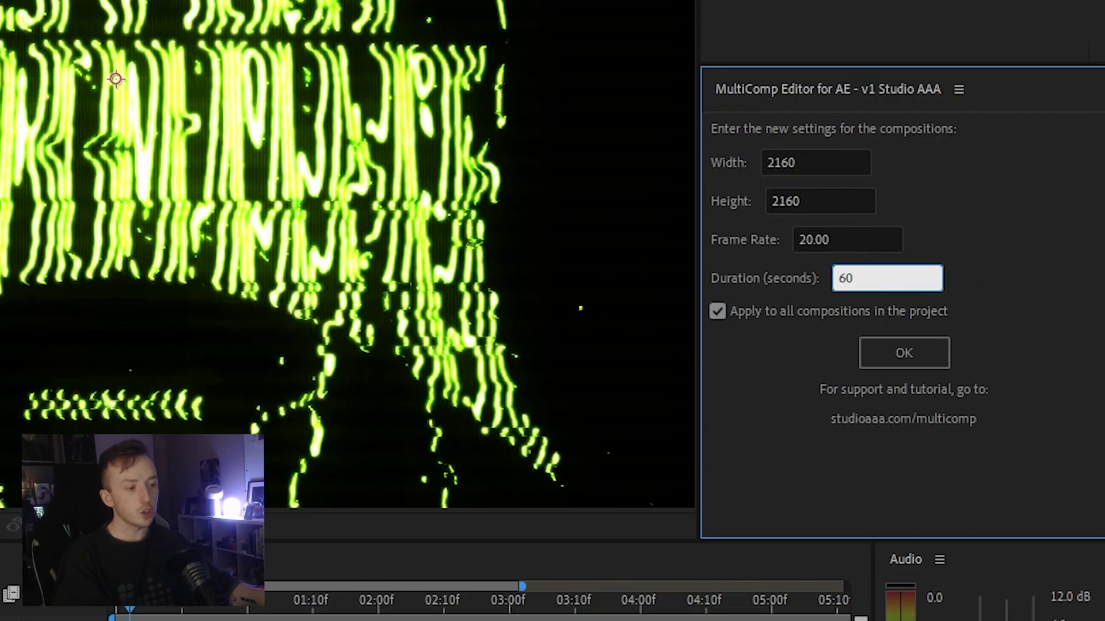
pyautogui.click(905, 353)
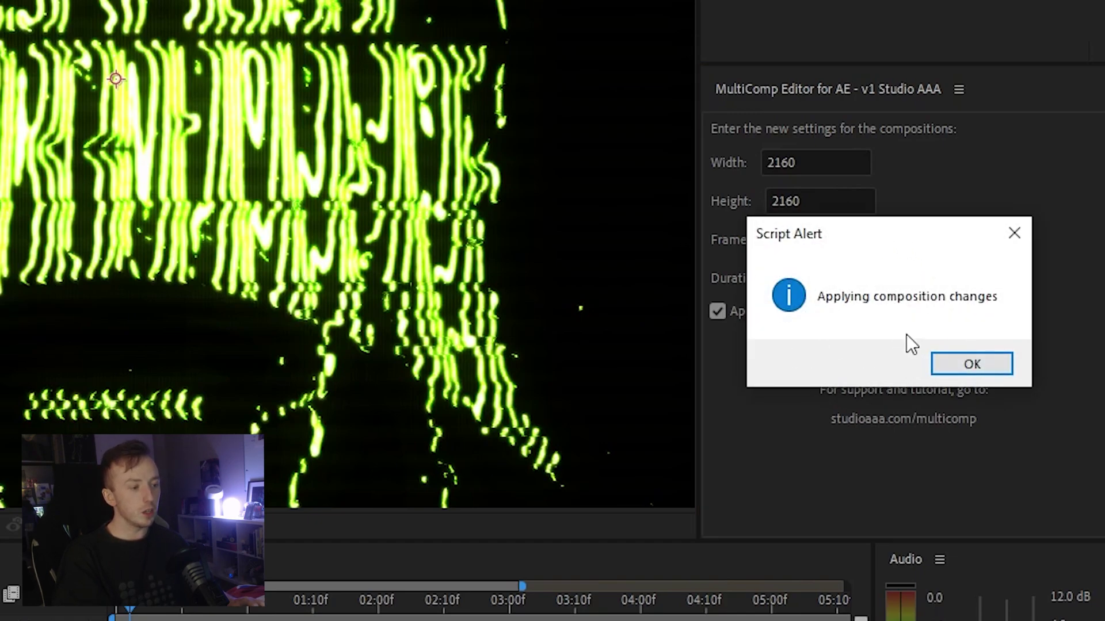
pyautogui.click(964, 360)
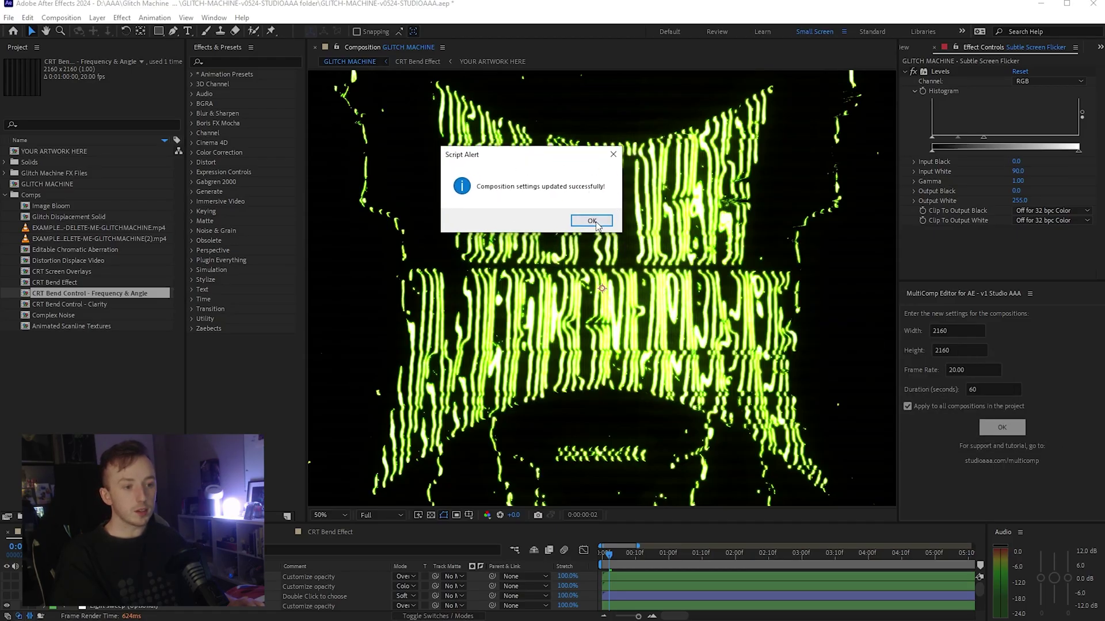
pyautogui.click(593, 221)
# Inspect the 60-second layer lengths in an enlarged timeline, then return to GLITCH MACHINE
pyautogui.moveTo(638, 618); pyautogui.dragTo(610, 618)
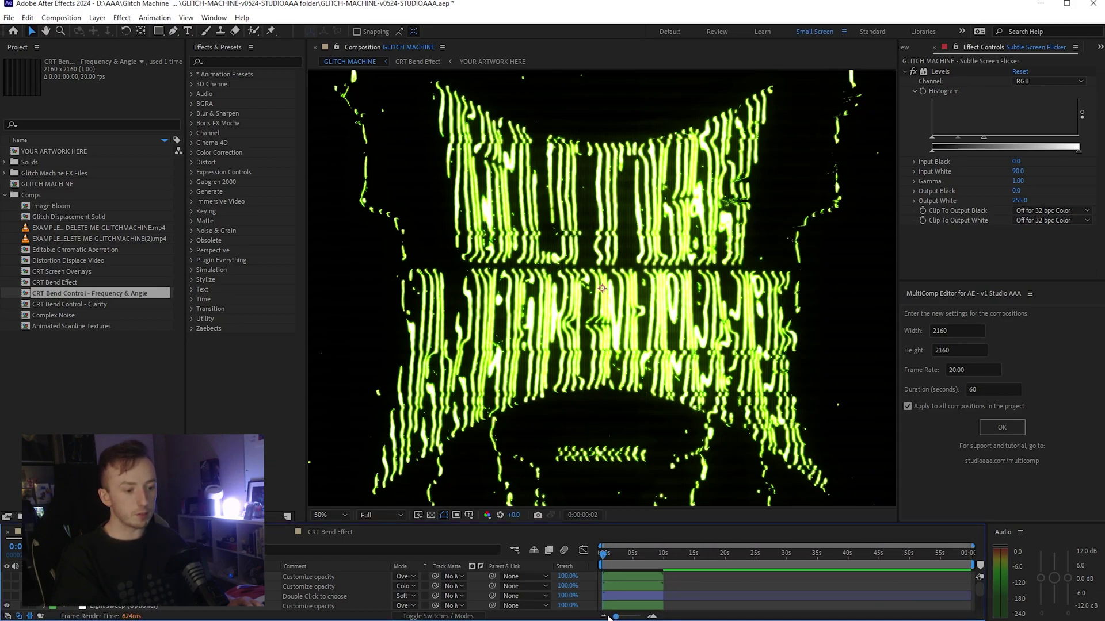
pyautogui.moveTo(693, 525); pyautogui.dragTo(720, 203)
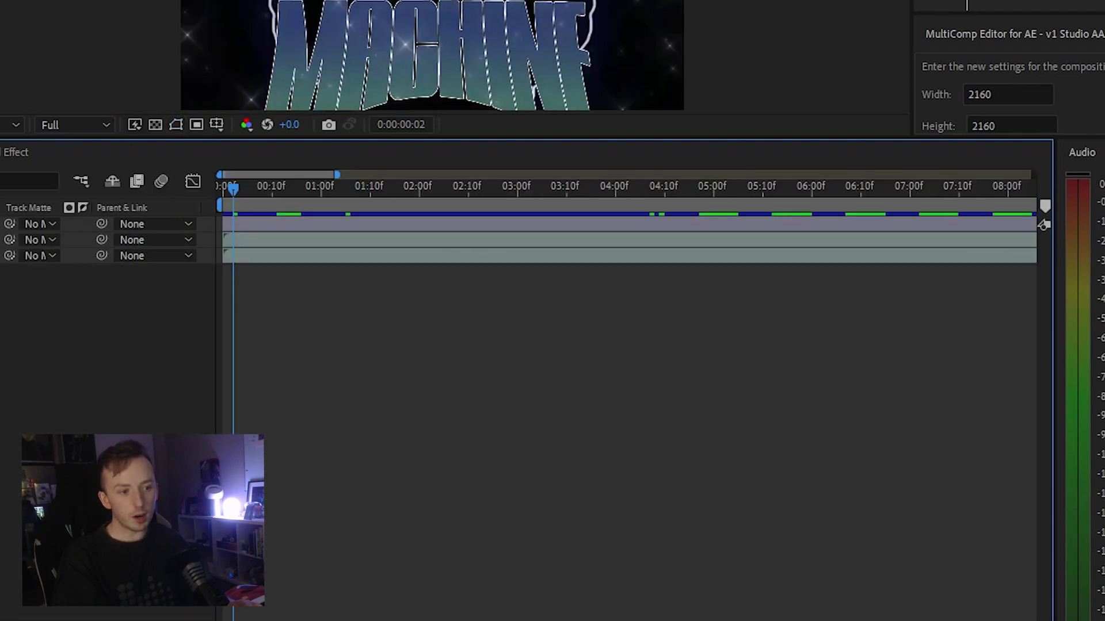
pyautogui.press(';')
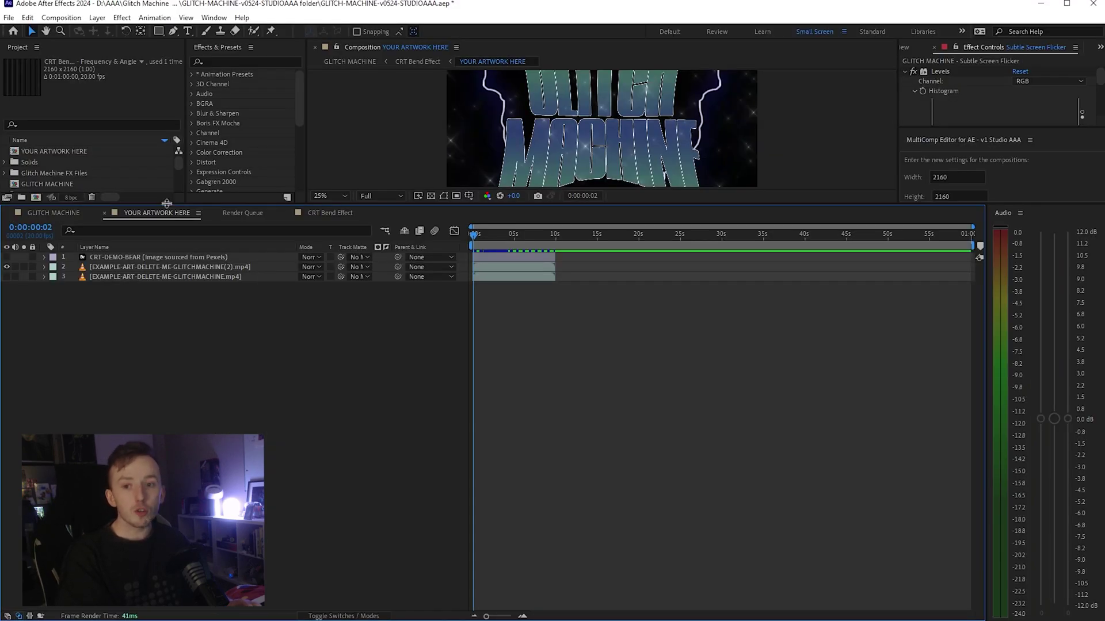
pyautogui.moveTo(166, 203); pyautogui.dragTo(222, 368)
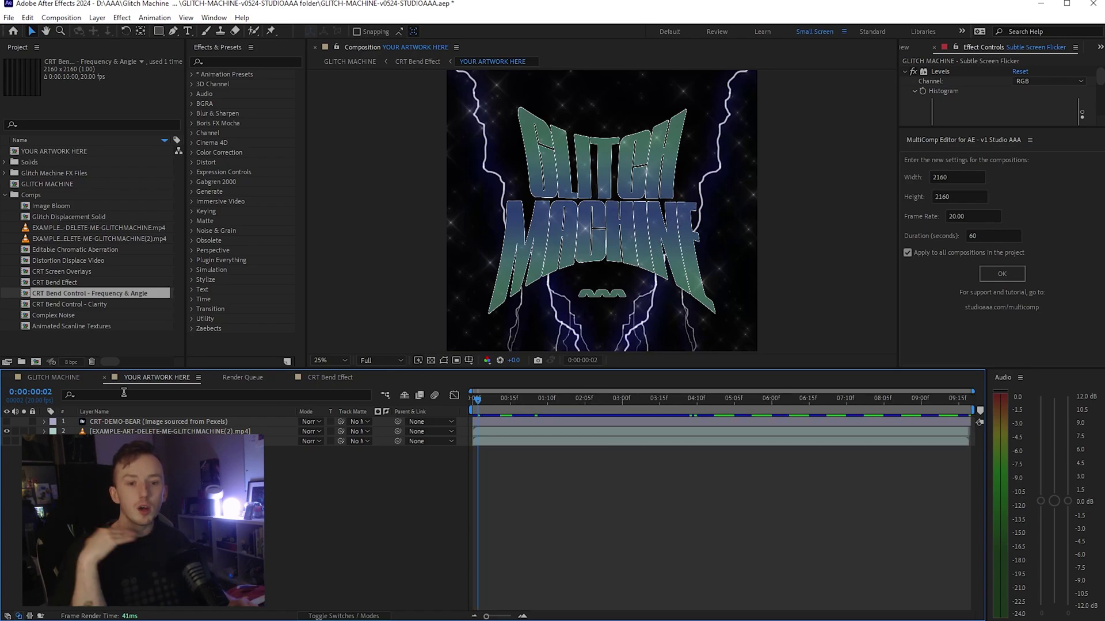
pyautogui.click(54, 378)
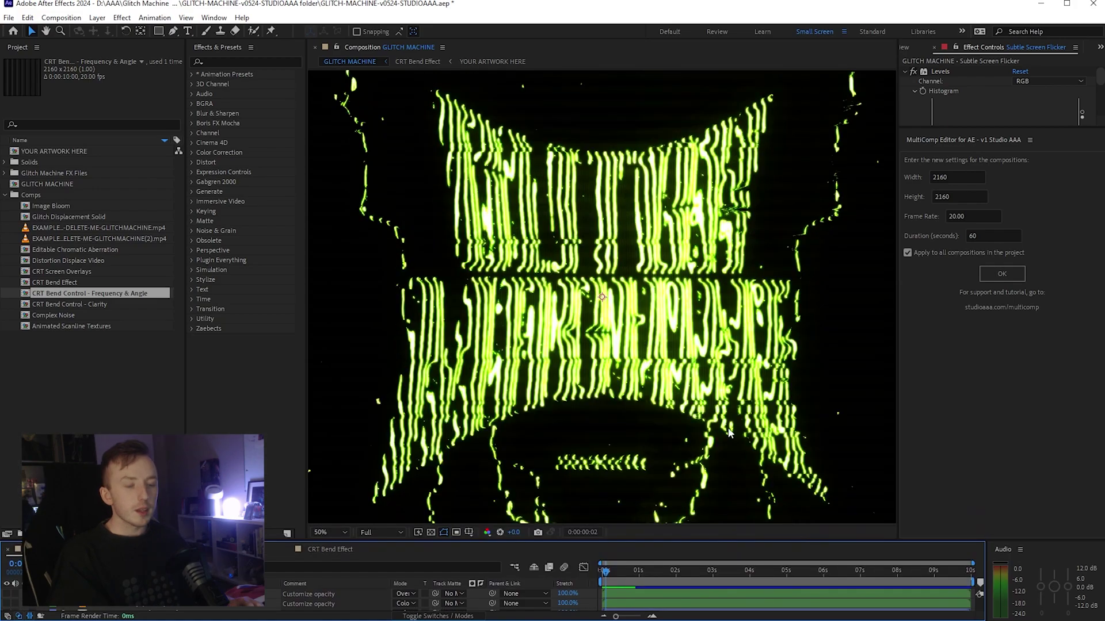
# Open the Distortion Displace Video comp and untick applying changes to all compositions
pyautogui.moveTo(442, 369); pyautogui.dragTo(442, 541)
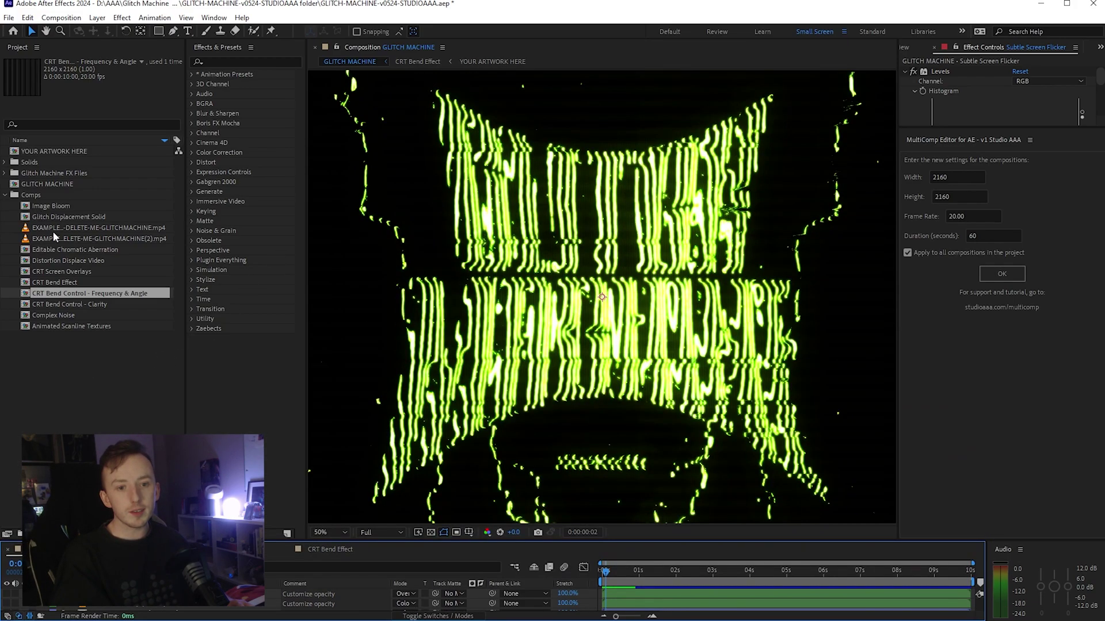
pyautogui.click(67, 262)
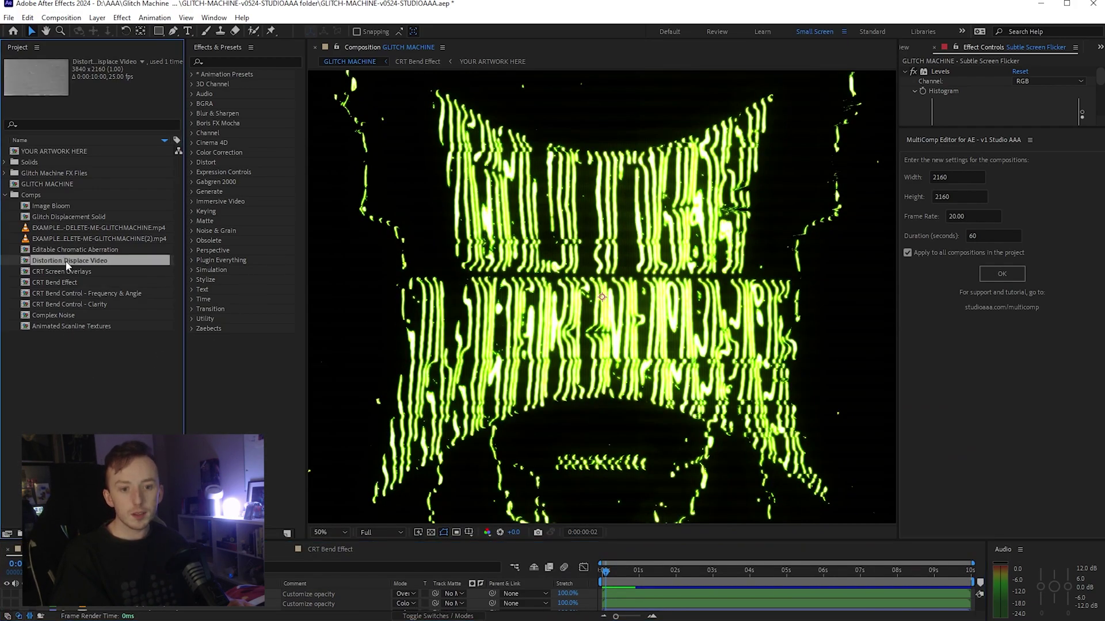
pyautogui.doubleClick(66, 263)
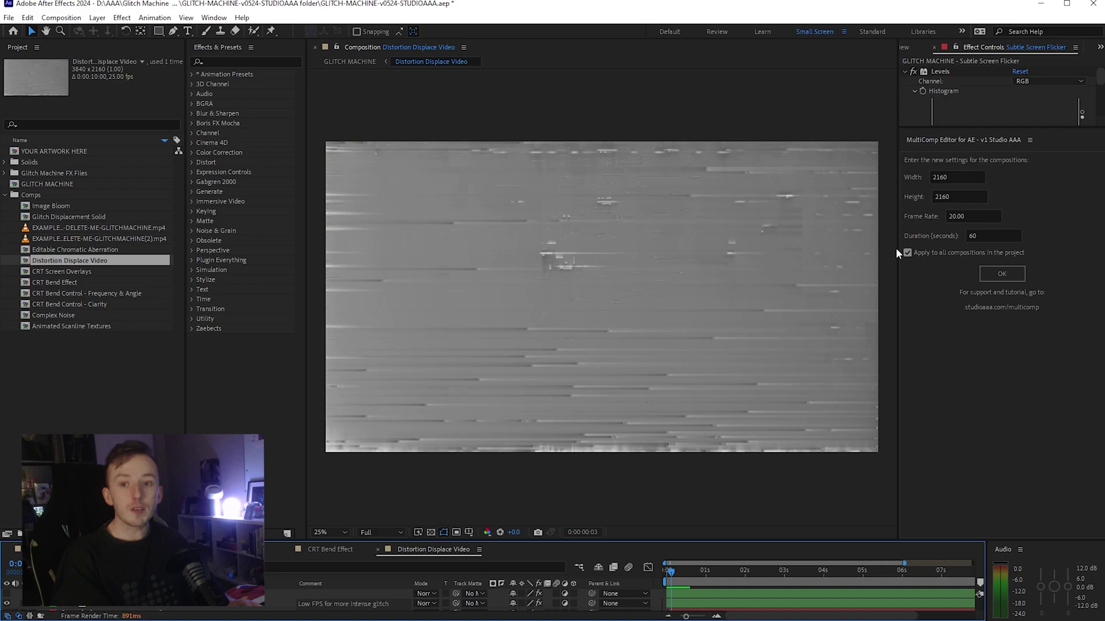
pyautogui.click(909, 252)
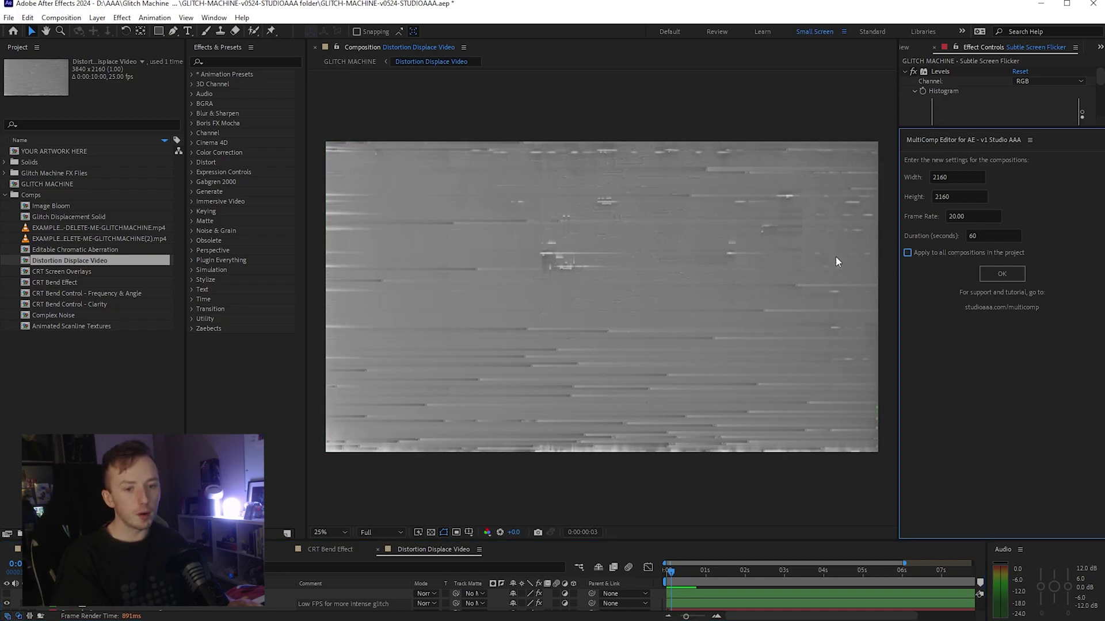
pyautogui.click(101, 346)
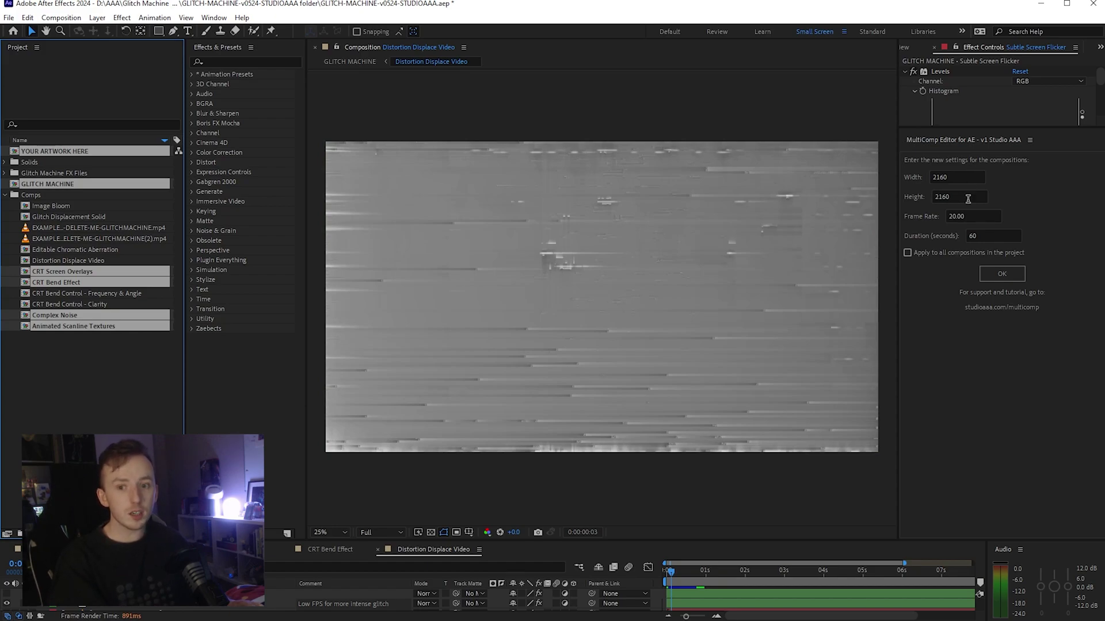
# Set the MultiComp Editor duration to 30 seconds and enlarge the timeline to show all layers
pyautogui.doubleClick(984, 235)
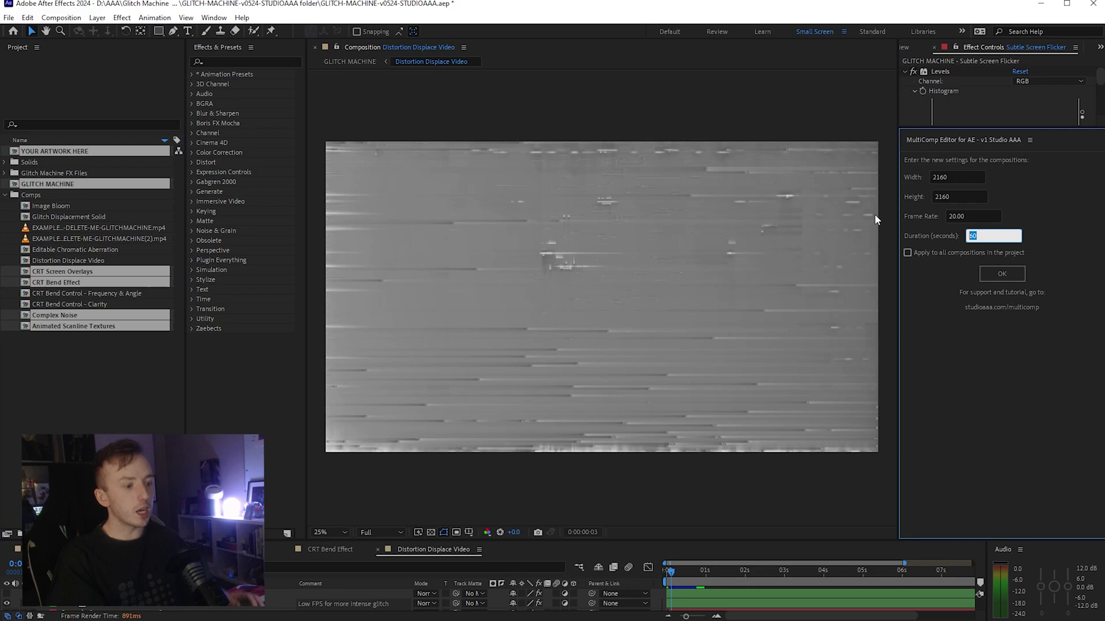
pyautogui.write('30')
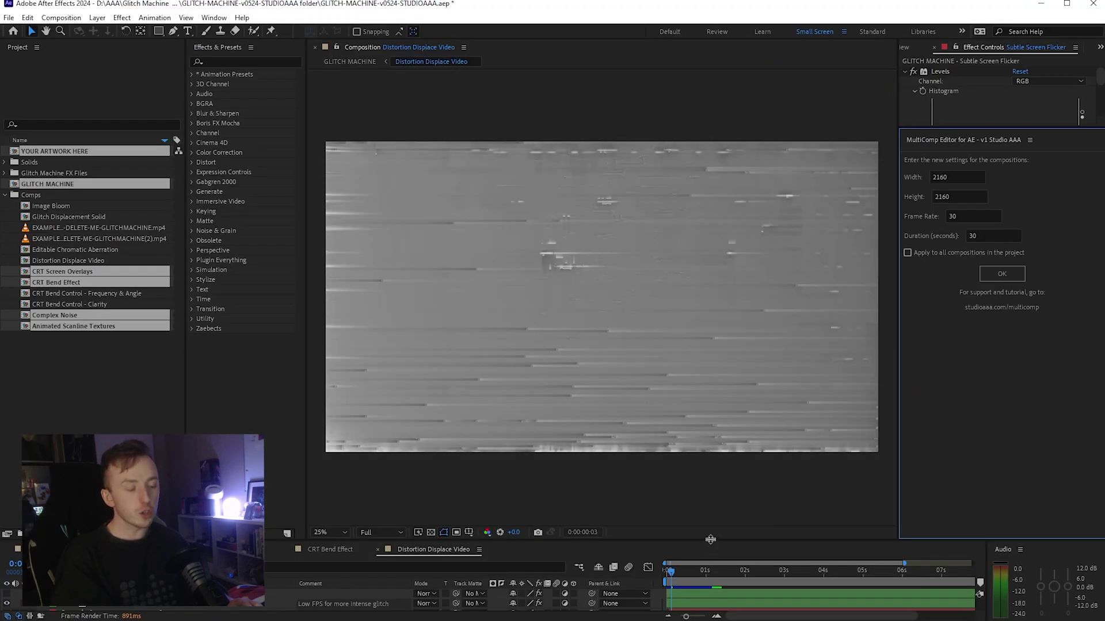
pyautogui.moveTo(711, 539); pyautogui.dragTo(720, 302)
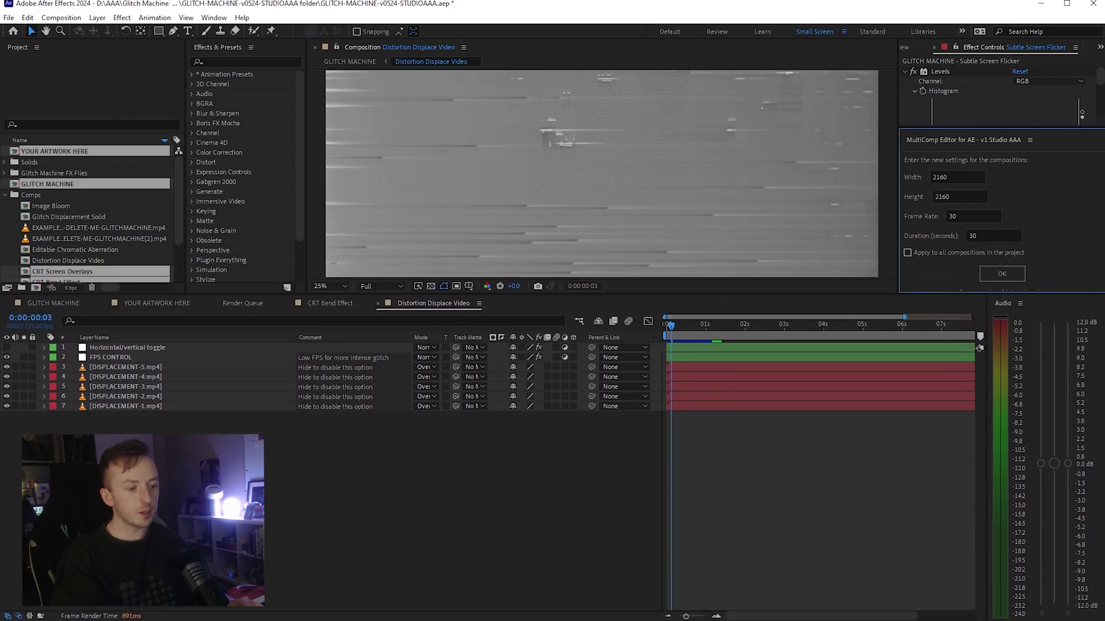
# Open GLITCH MACHINE (2160×2160, 30 fps, 30 s) in an enlarged viewer zoomed to 25%
pyautogui.moveTo(686, 617); pyautogui.dragTo(680, 616)
pyautogui.moveTo(863, 335); pyautogui.dragTo(617, 329)
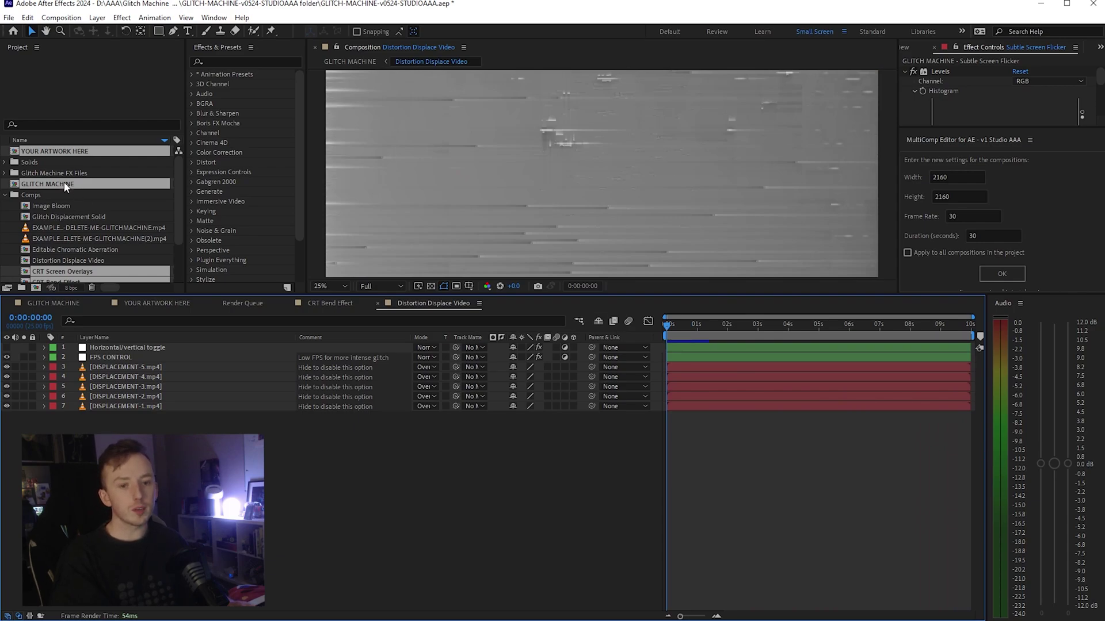
pyautogui.click(49, 184)
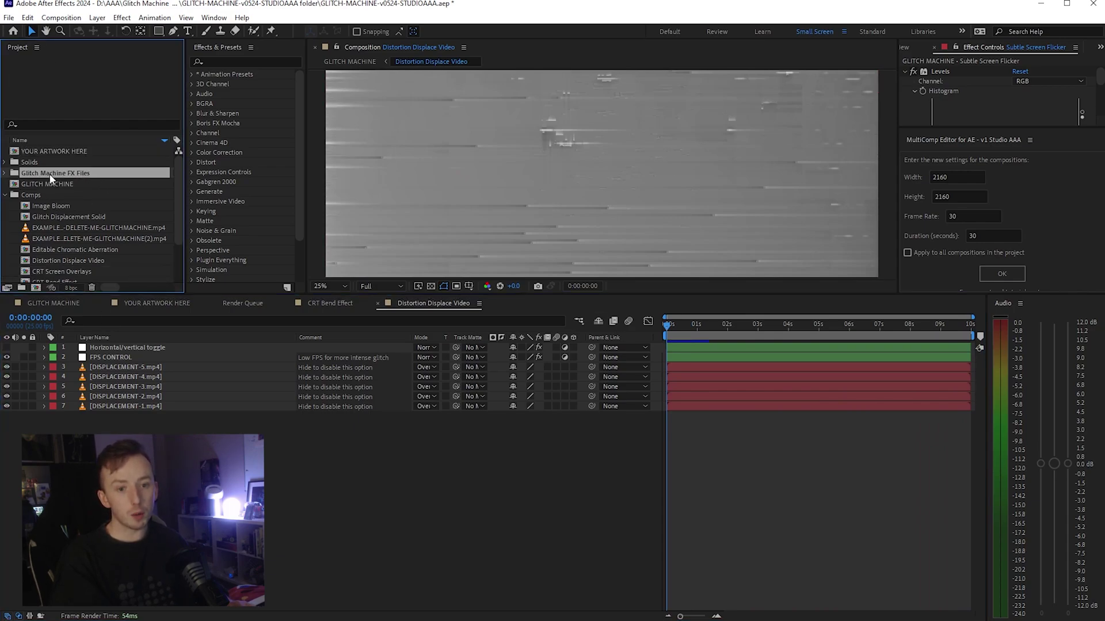
pyautogui.doubleClick(46, 184)
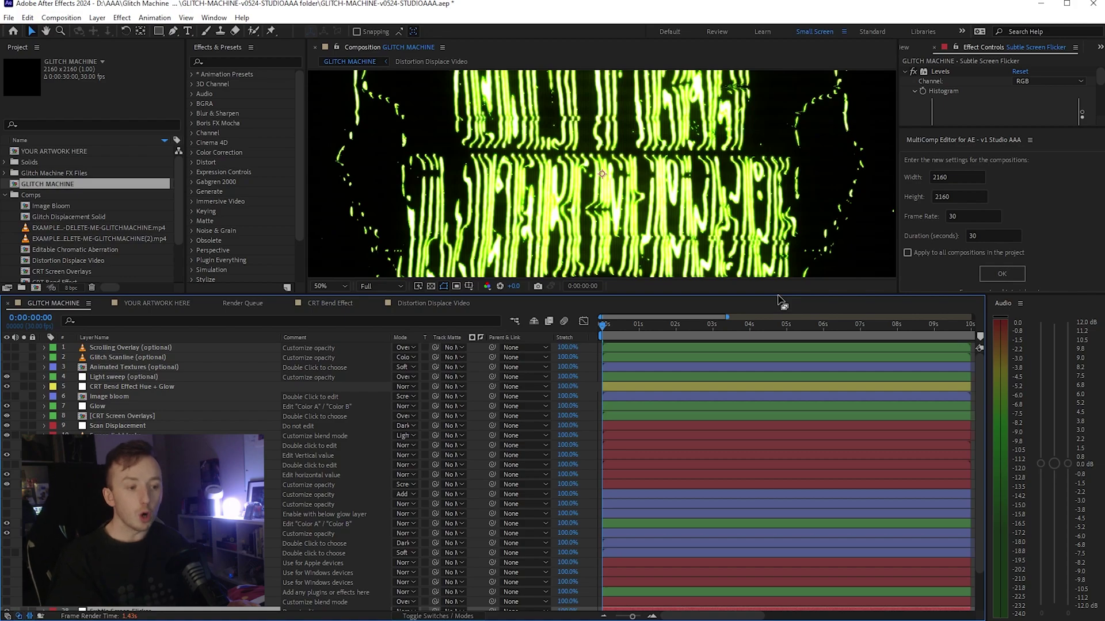
pyautogui.moveTo(781, 296); pyautogui.dragTo(795, 449)
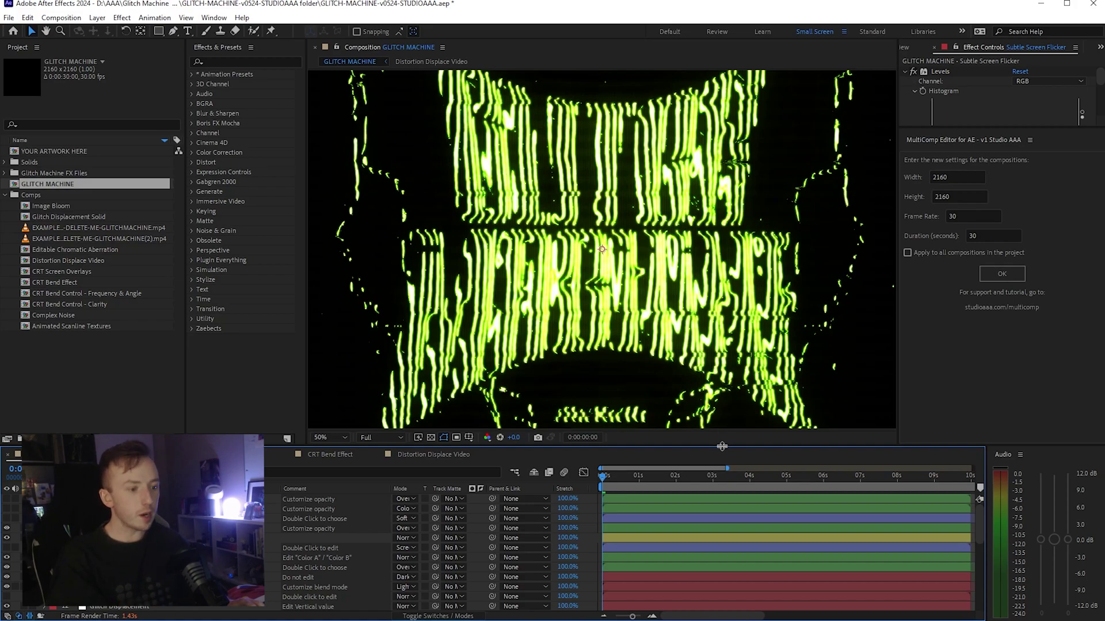
pyautogui.moveTo(721, 446); pyautogui.dragTo(721, 549)
pyautogui.press(',')
pyautogui.press(',')
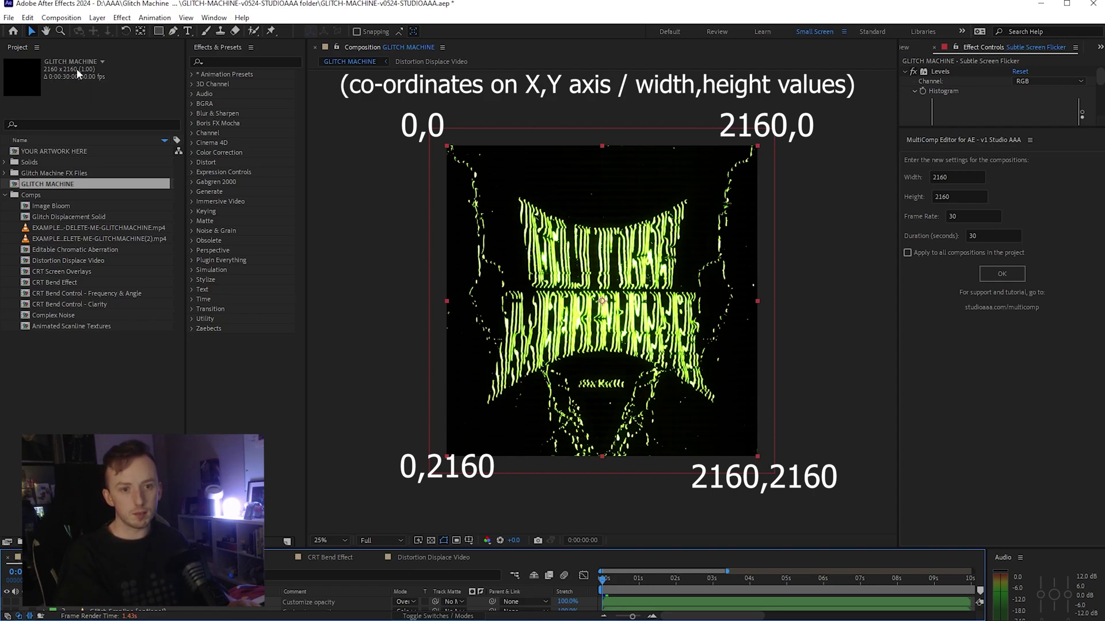
# Enter 1080 for both width and height in MultiComp Editor
pyautogui.click(950, 180)
pyautogui.write('10')
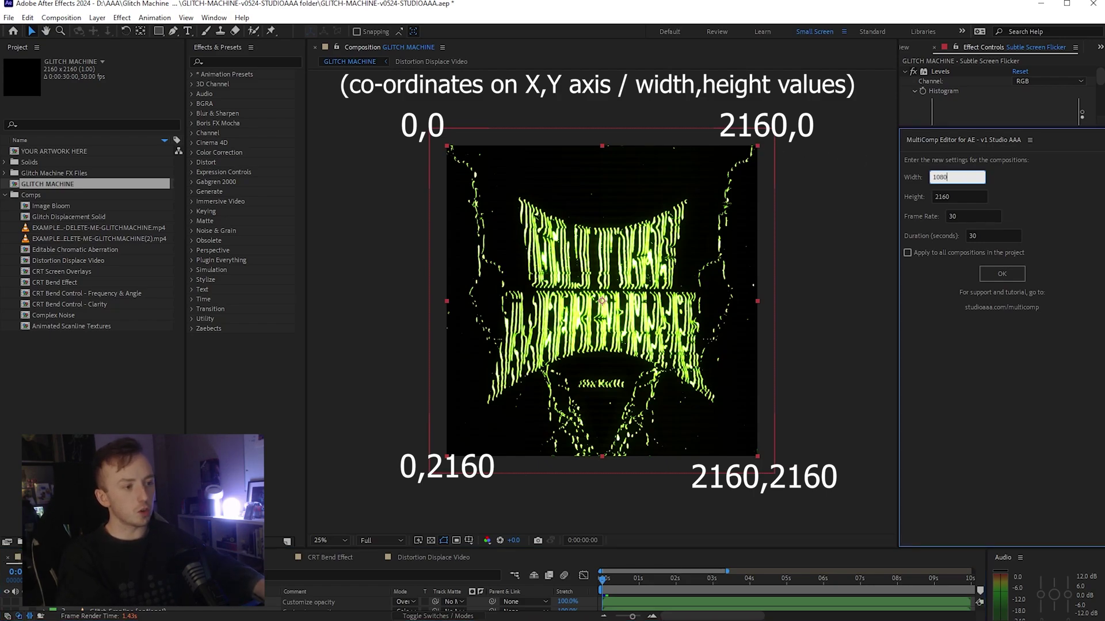
pyautogui.press('Tab')
pyautogui.write('1080')
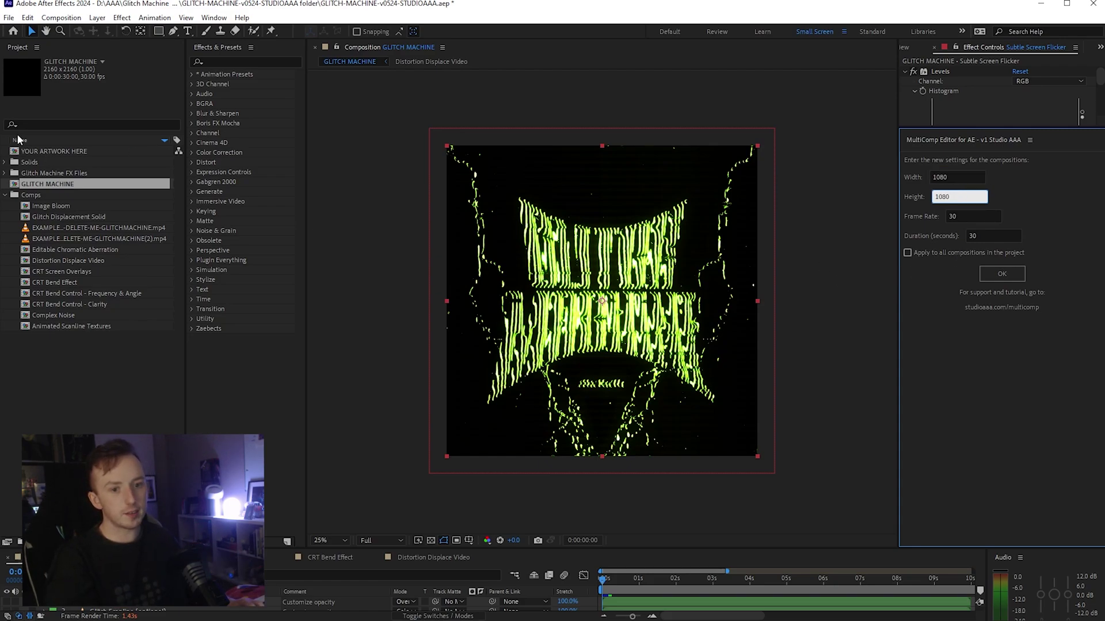
# Select YOUR ARTWORK HERE, Image Bloom and the four CRT compositions, then apply the new size
pyautogui.keyDown('ctrl'); pyautogui.click(37, 152); pyautogui.keyUp('ctrl')
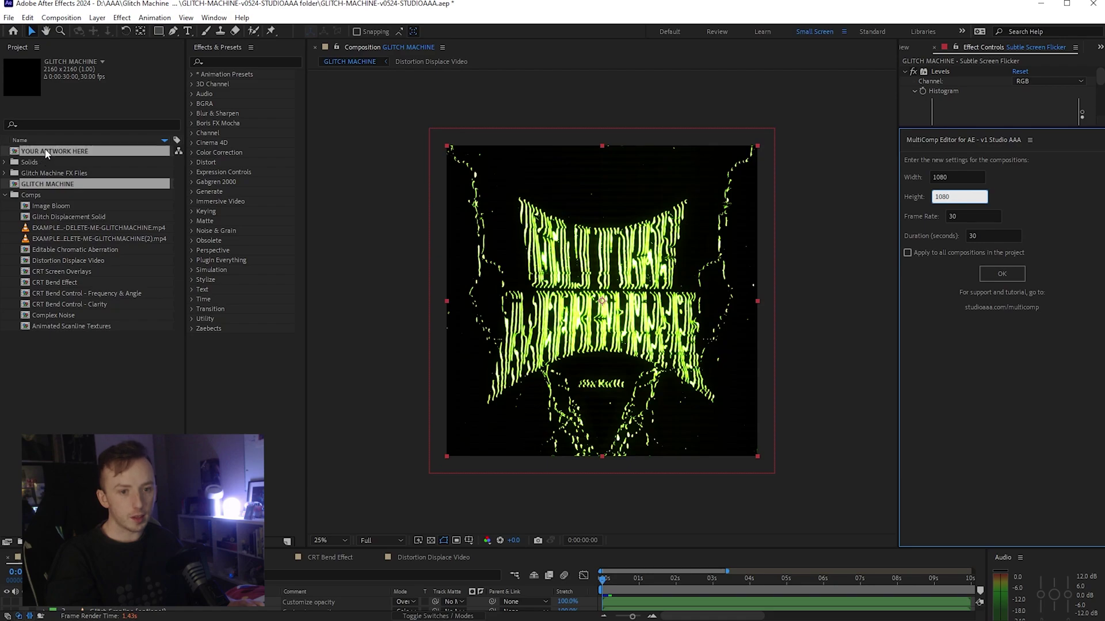
pyautogui.keyDown('ctrl'); pyautogui.click(51, 206); pyautogui.keyUp('ctrl')
pyautogui.keyDown('ctrl'); pyautogui.click(57, 271); pyautogui.keyUp('ctrl')
pyautogui.keyDown('ctrl'); pyautogui.keyDown('shift'); pyautogui.click(60, 299); pyautogui.keyUp('shift'); pyautogui.keyUp('ctrl')
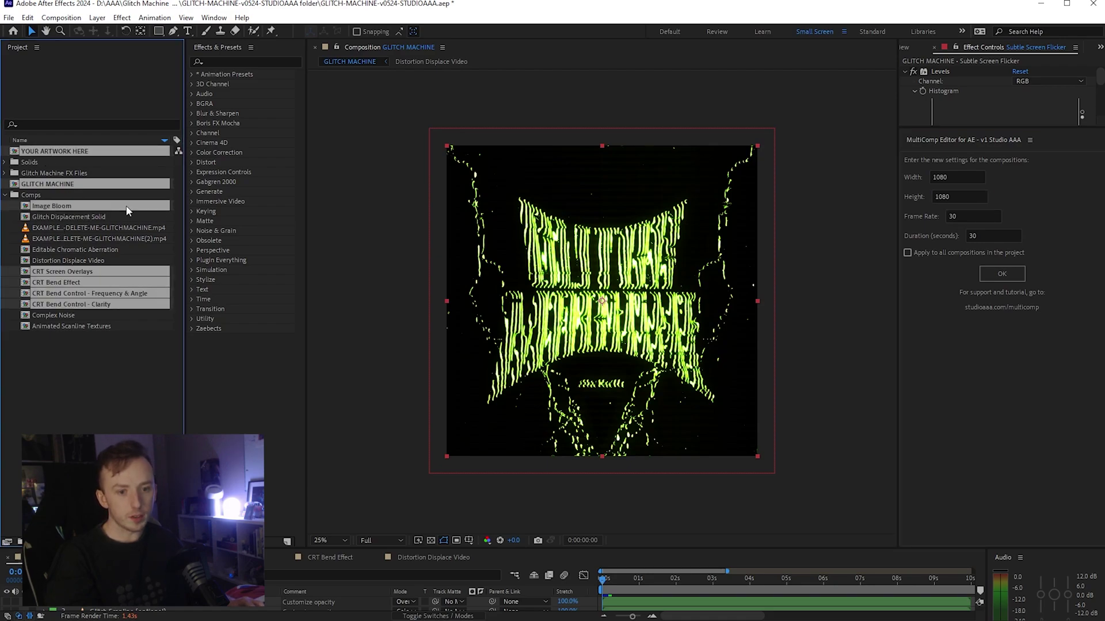
pyautogui.click(1001, 274)
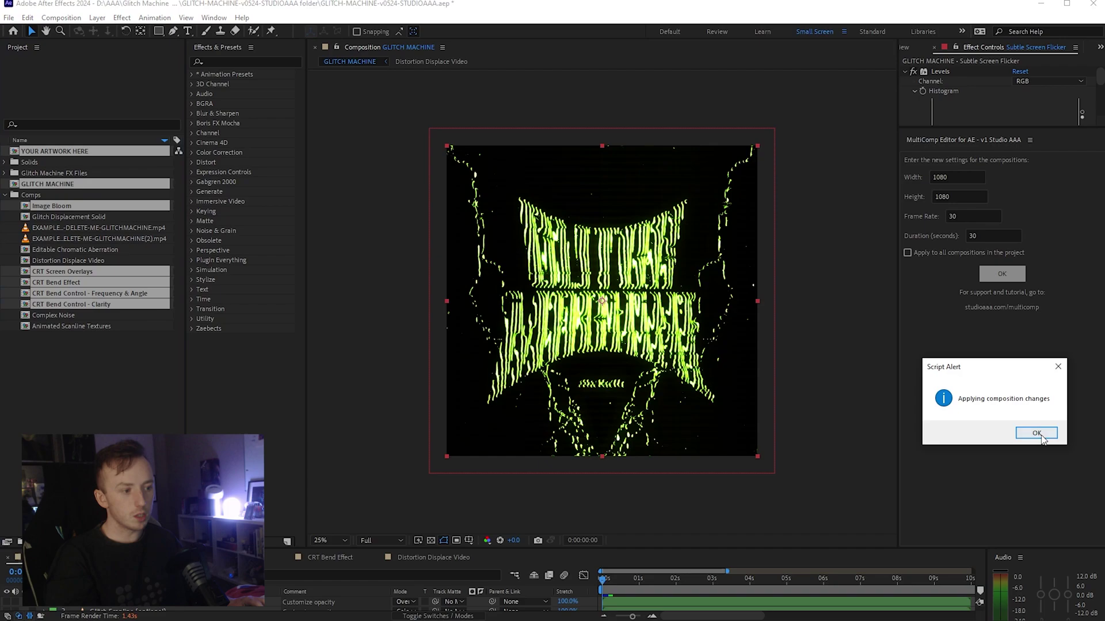
# Confirm both script alerts and view the resized 1080×1080 GLITCH MACHINE at 50%
pyautogui.click(1036, 433)
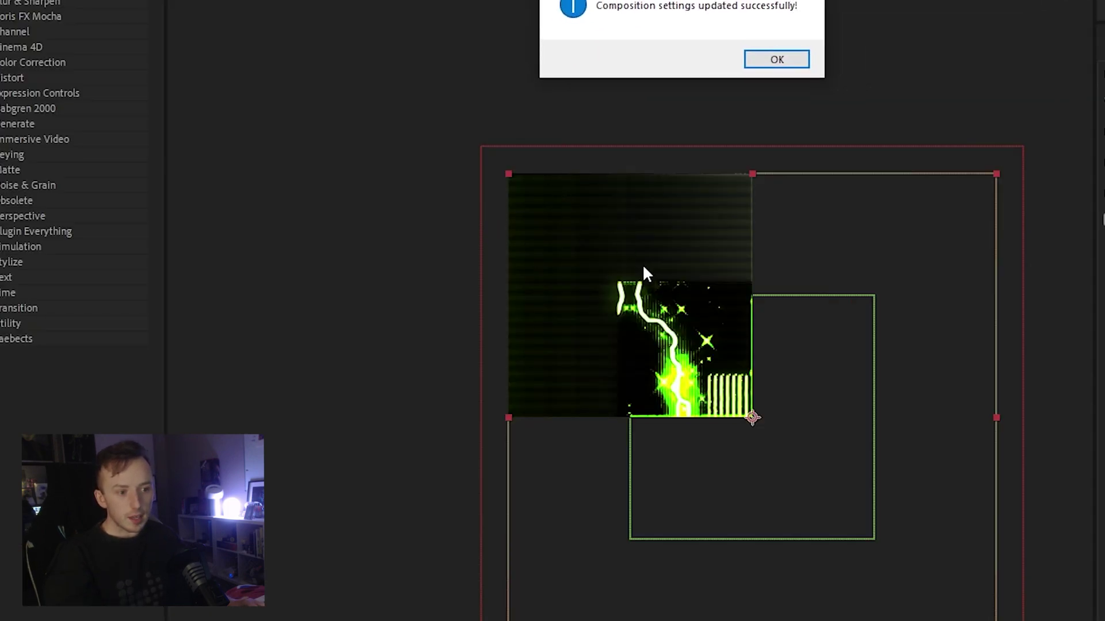
pyautogui.click(778, 59)
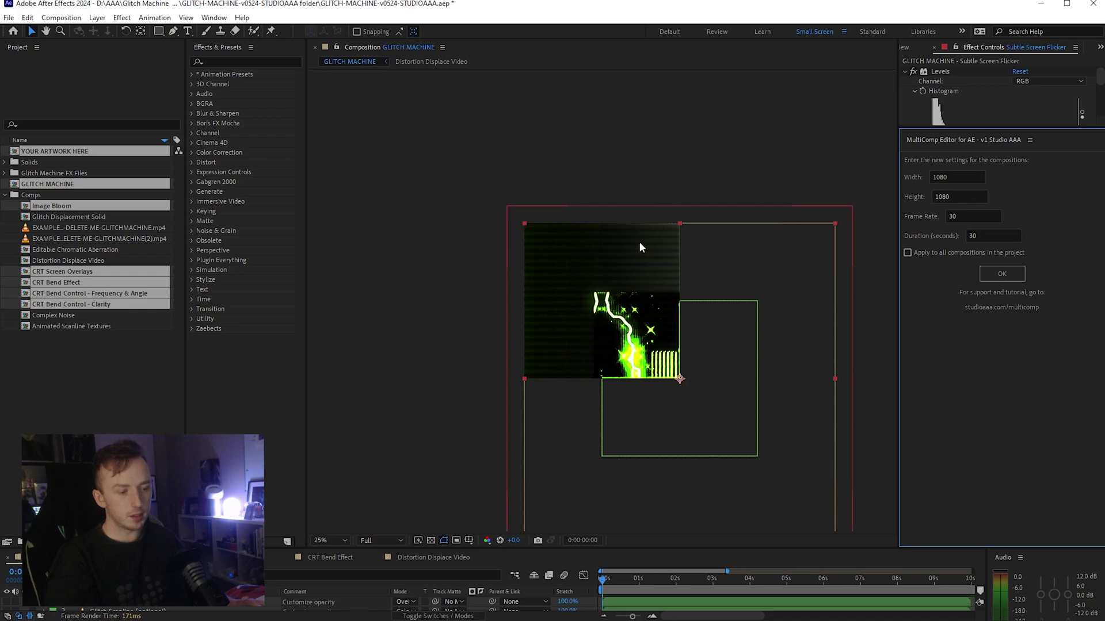
pyautogui.press('.')
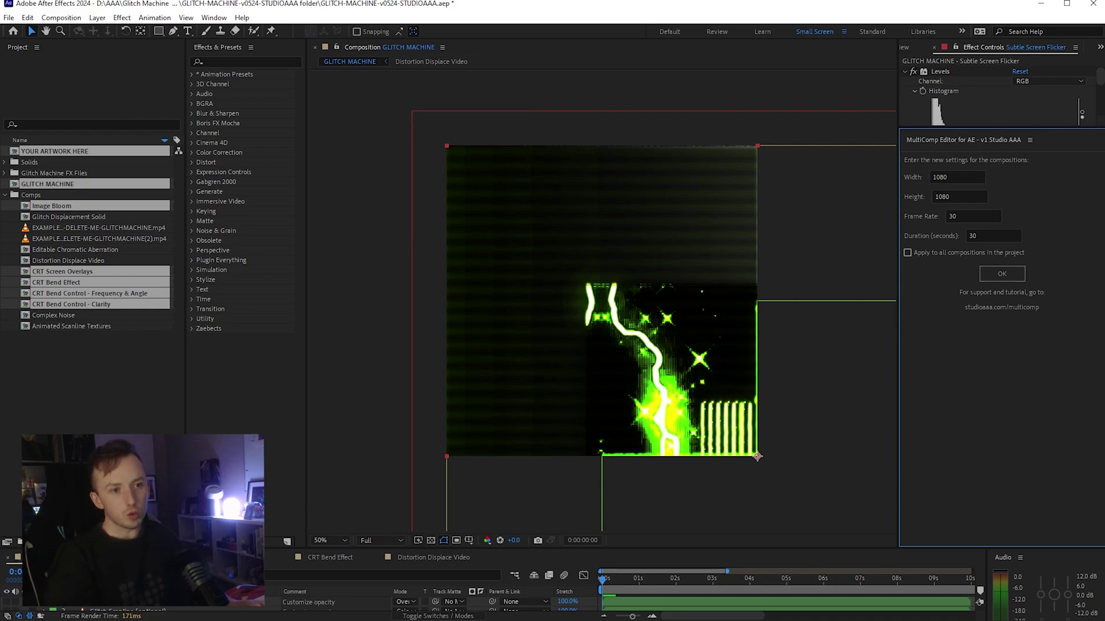
# Dock the Align panel at the right and select the YOUR ARTWORK HERE layer
pyautogui.click(219, 22)
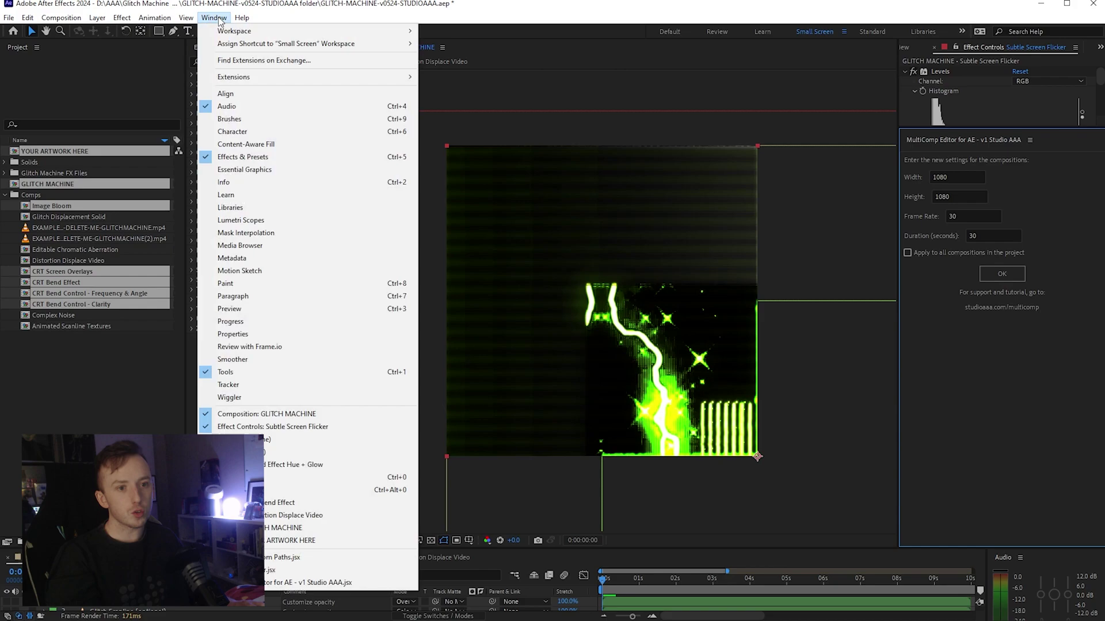
pyautogui.click(233, 93)
pyautogui.moveTo(642, 132); pyautogui.dragTo(1066, 295)
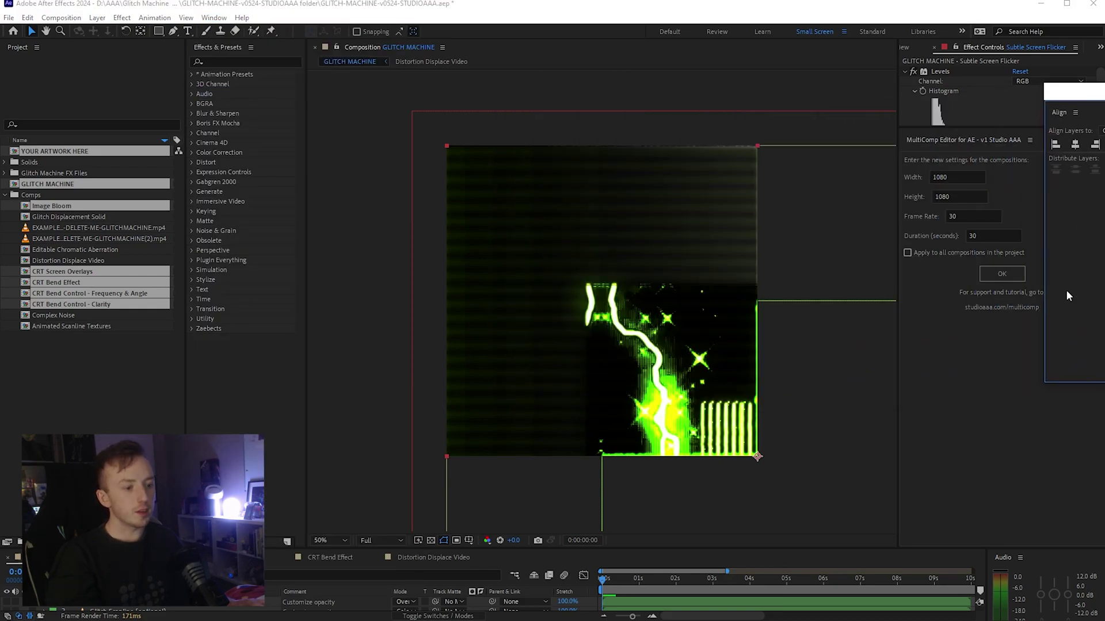
pyautogui.moveTo(790, 549); pyautogui.dragTo(782, 271)
pyautogui.click(108, 607)
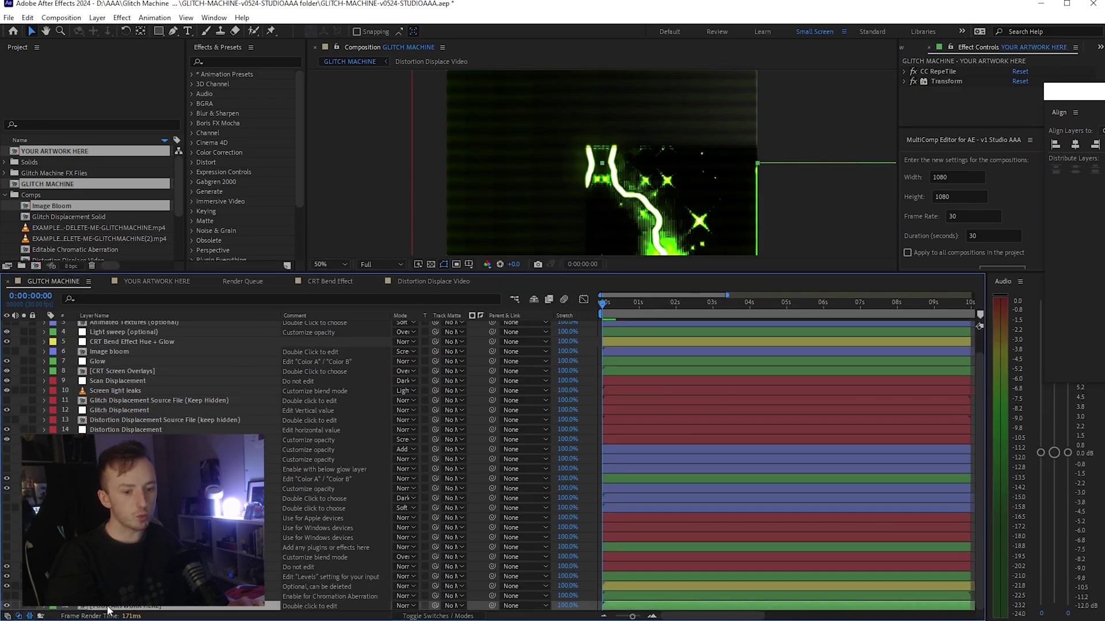
pyautogui.click(1054, 200)
pyautogui.press(',')
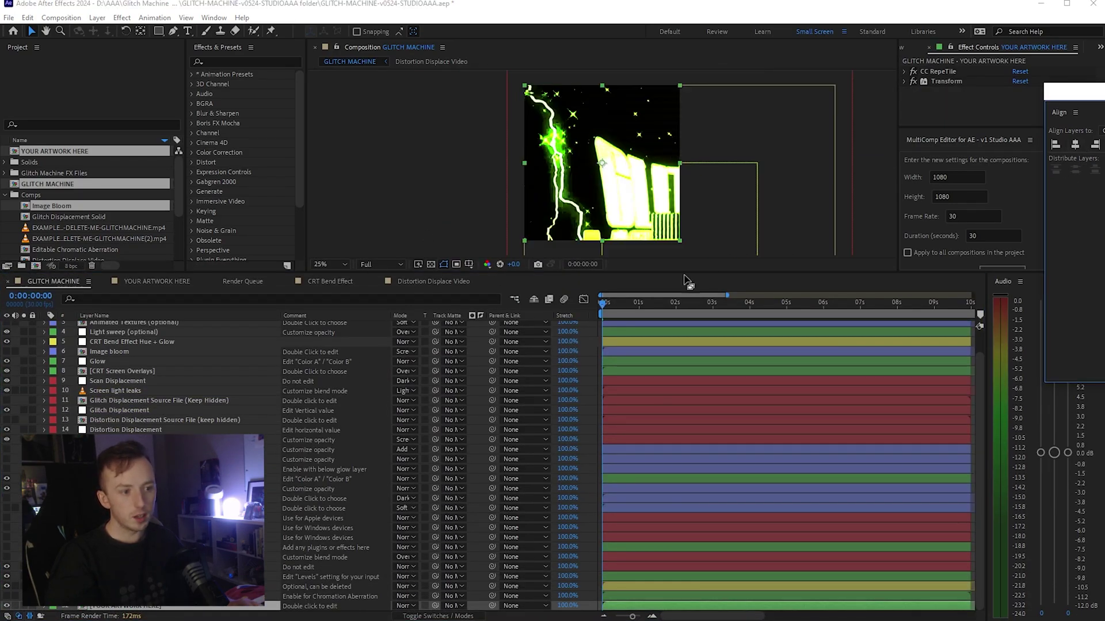
pyautogui.moveTo(684, 271); pyautogui.dragTo(685, 447)
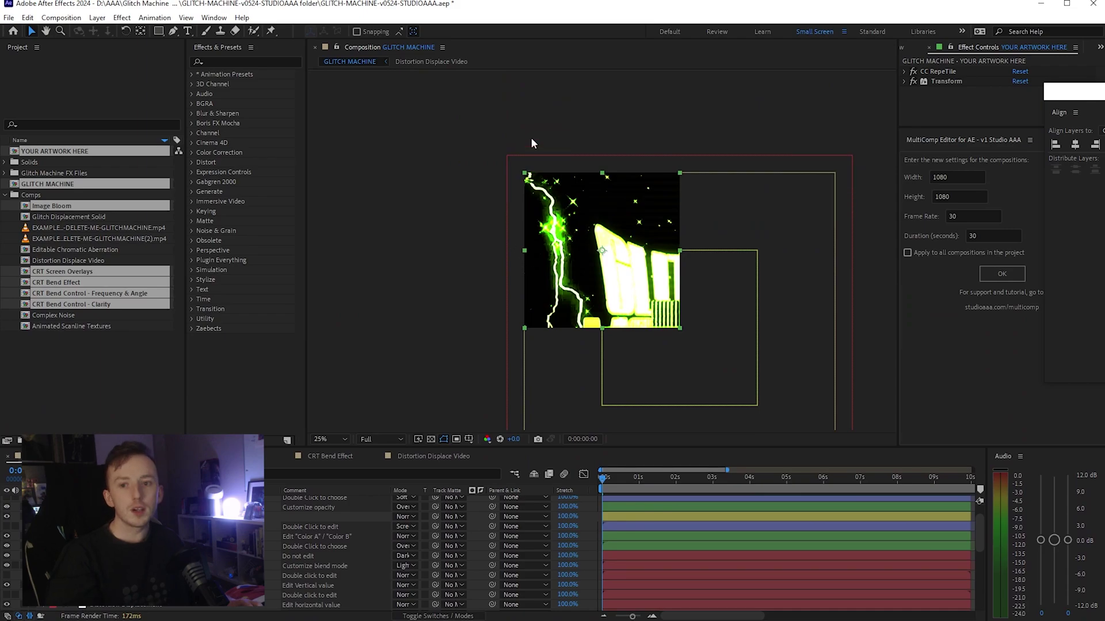
# Check the CRT Bend Control - Frequency & Angle composition settings, then close them unchanged
pyautogui.click(91, 294)
pyautogui.rightClick(91, 293)
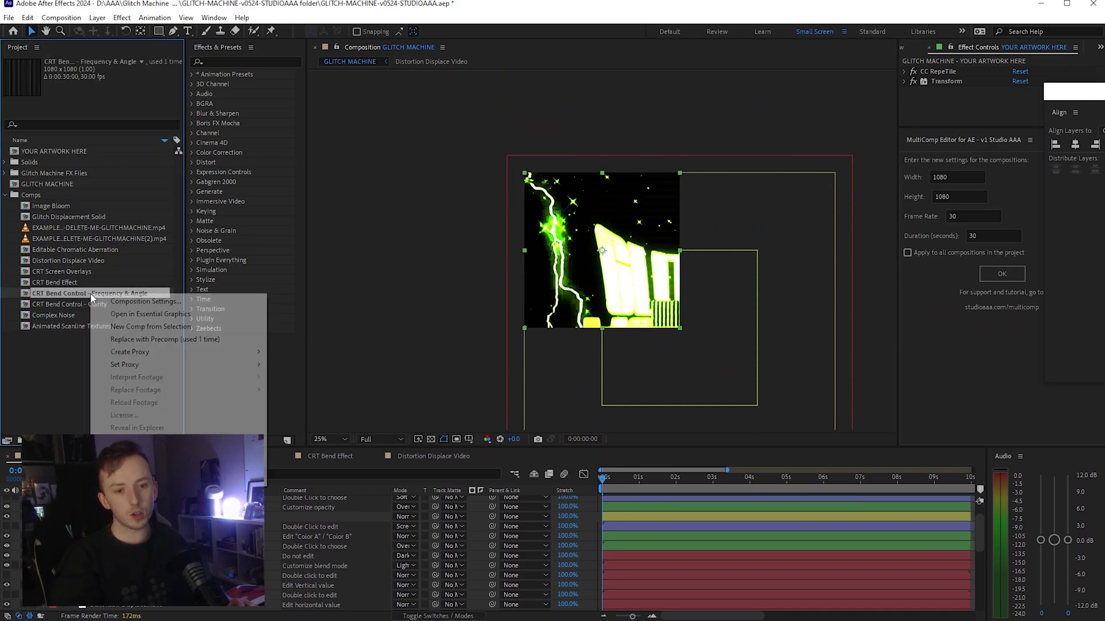
pyautogui.click(133, 299)
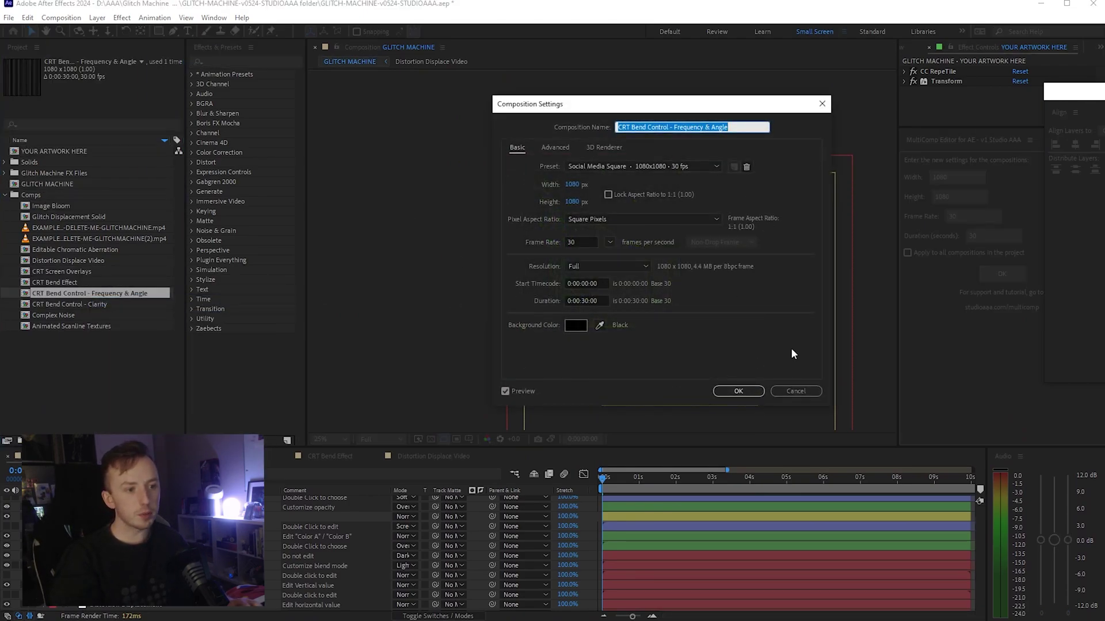
pyautogui.click(794, 391)
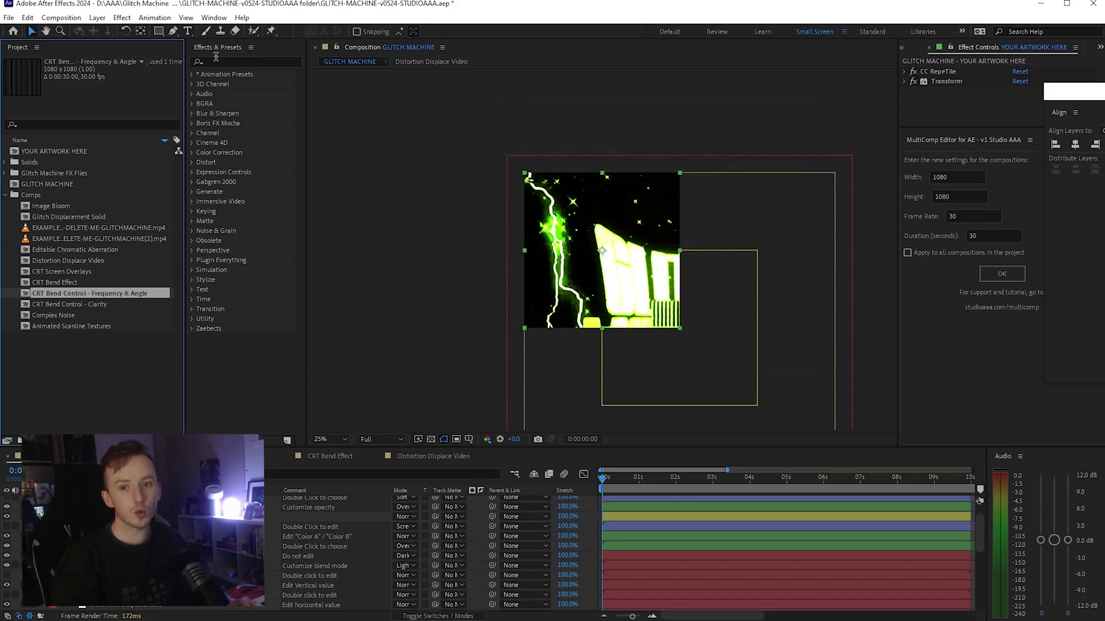
# Launch the MultiComp Editor script and move its settings dialog over the viewer
pyautogui.click(10, 17)
pyautogui.moveTo(92, 328)
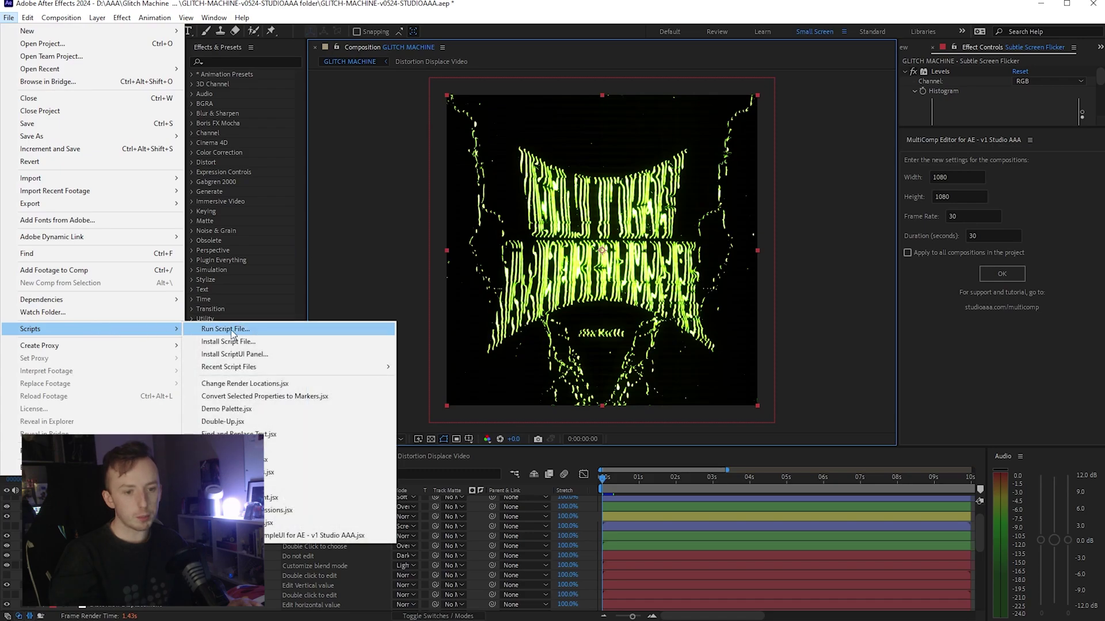
pyautogui.click(291, 537)
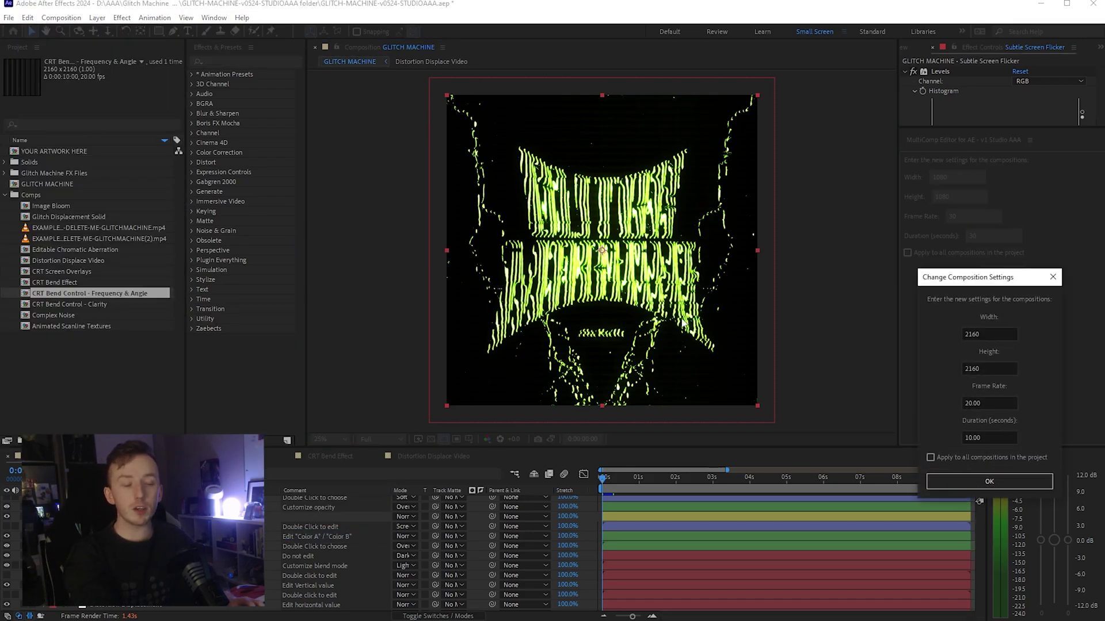
pyautogui.moveTo(953, 280); pyautogui.dragTo(518, 127)
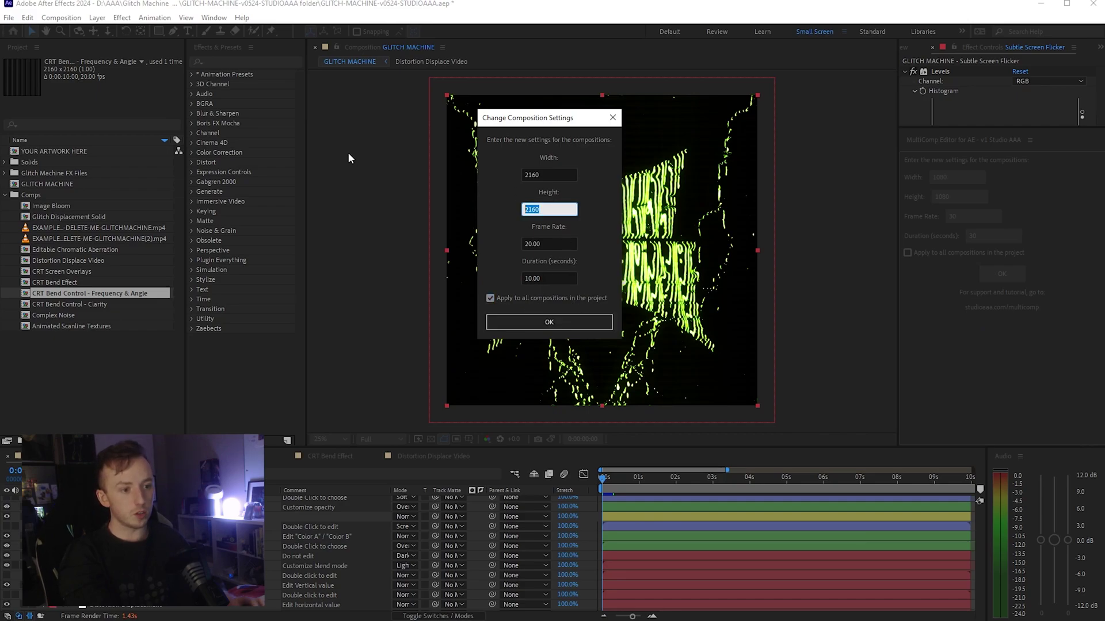
# Set Height 1080 and Duration 6, apply to all compositions, and dismiss the success alert
pyautogui.write('1080')
pyautogui.click(559, 169)
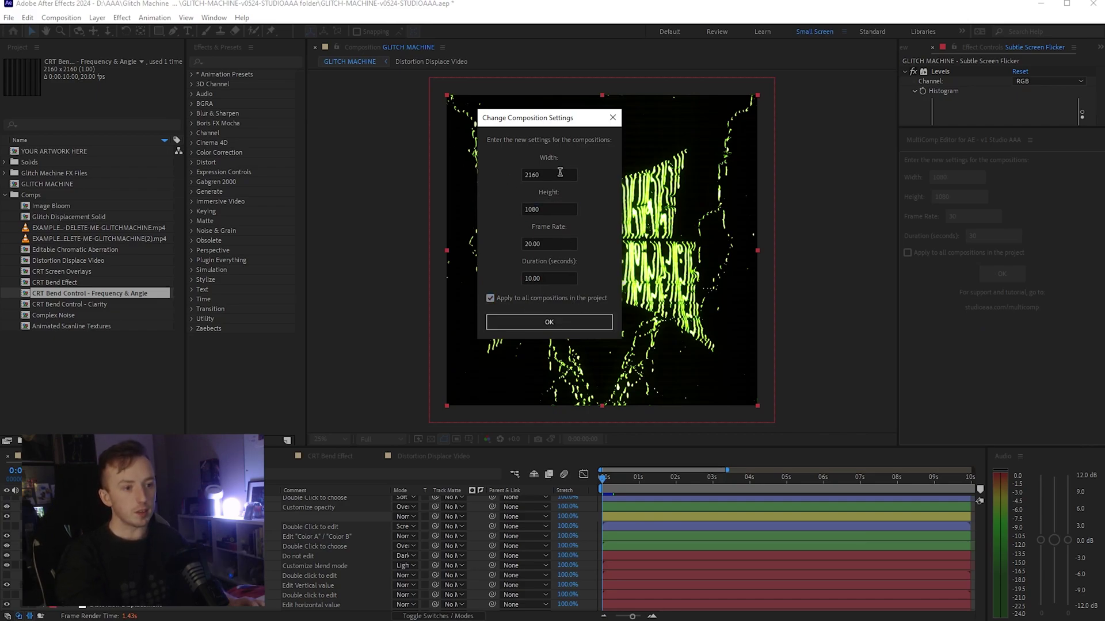
pyautogui.click(558, 211)
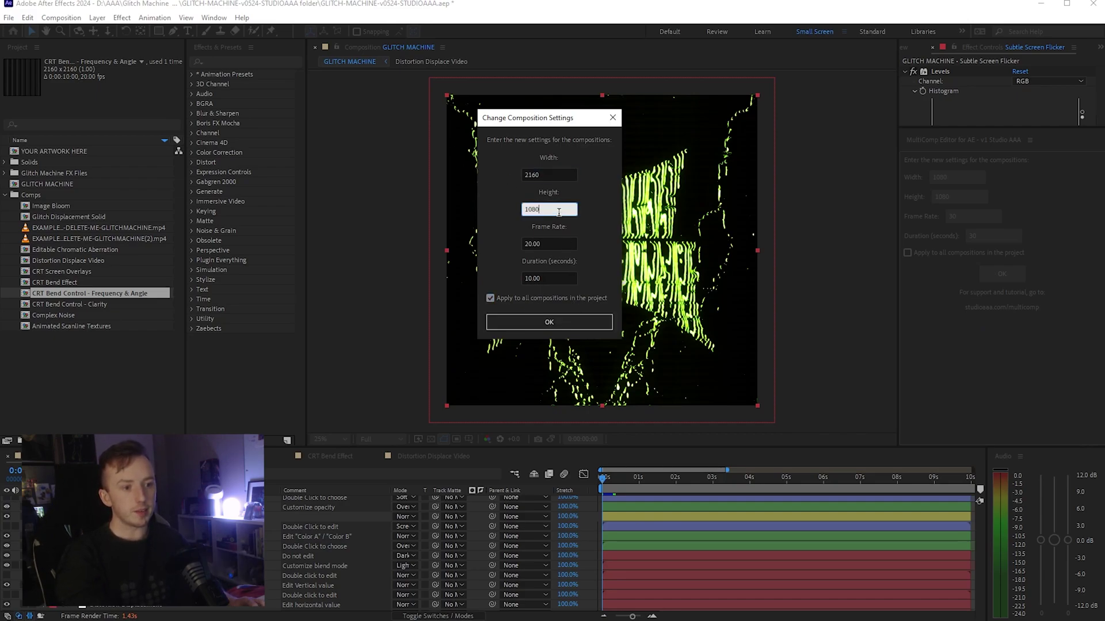
pyautogui.click(554, 245)
pyautogui.click(556, 279)
pyautogui.write('6')
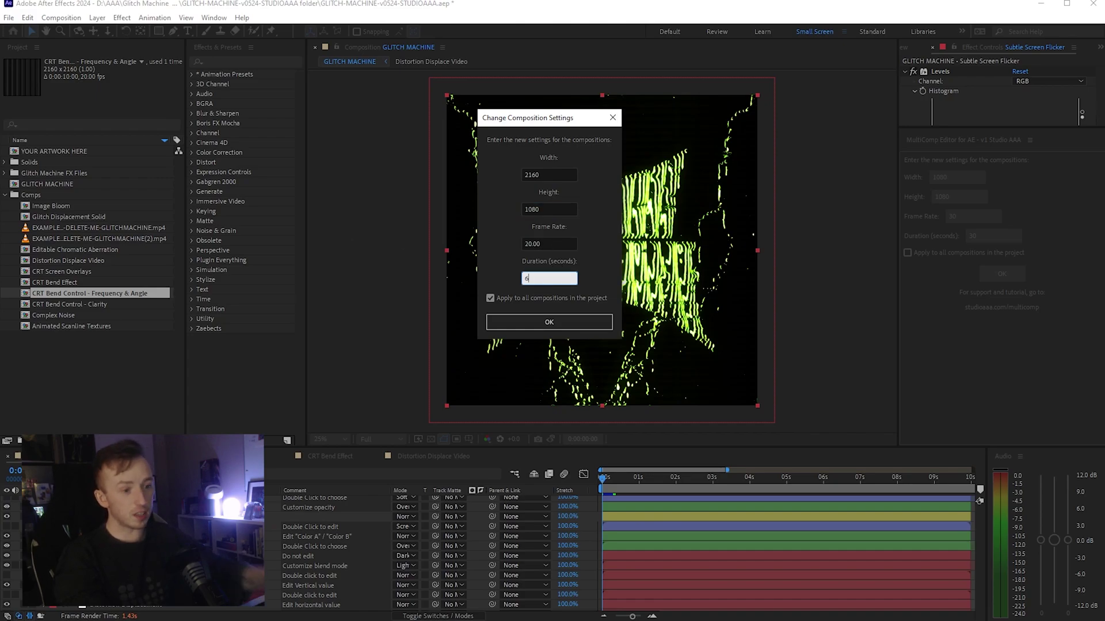
pyautogui.click(577, 318)
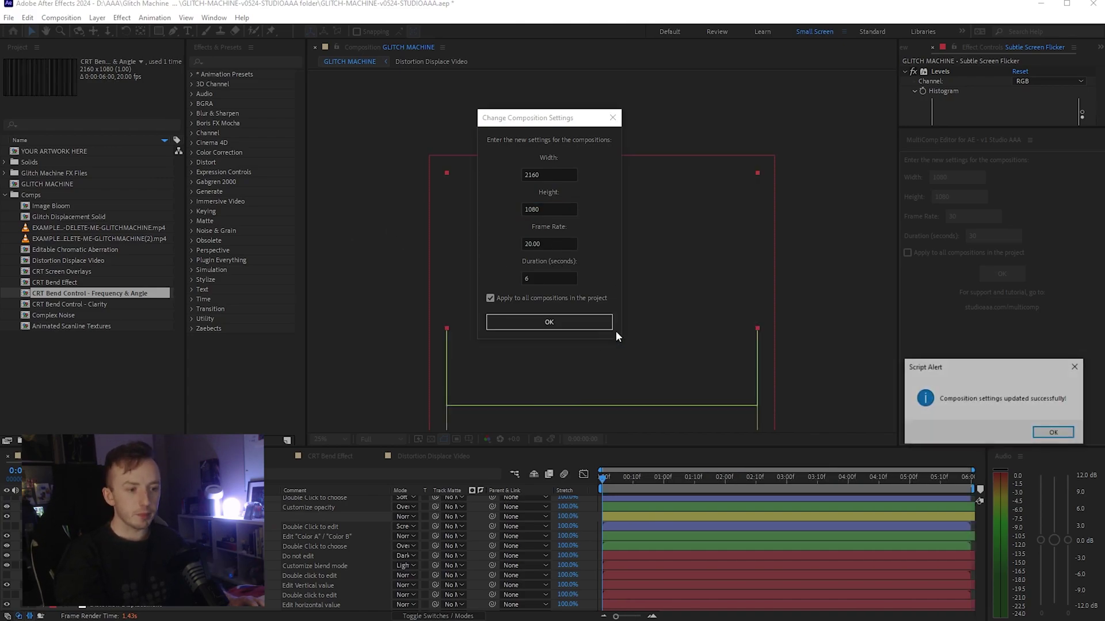
pyautogui.click(1051, 433)
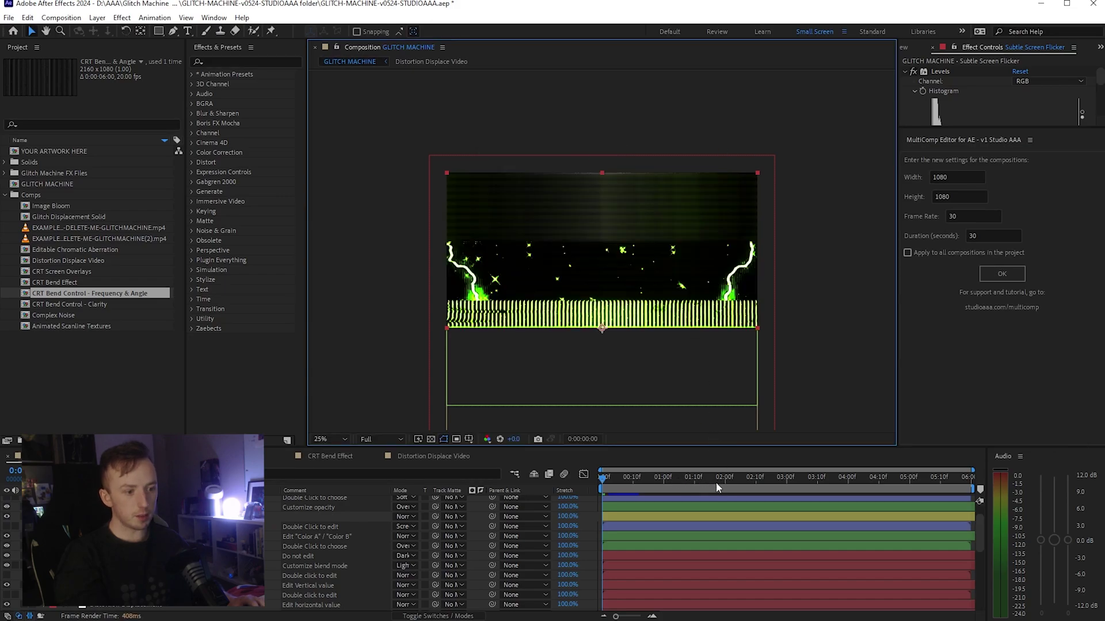
# Jump to the comp's end, open YOUR ARTWORK HERE, and focus the MultiComp Editor panel
pyautogui.click(970, 486)
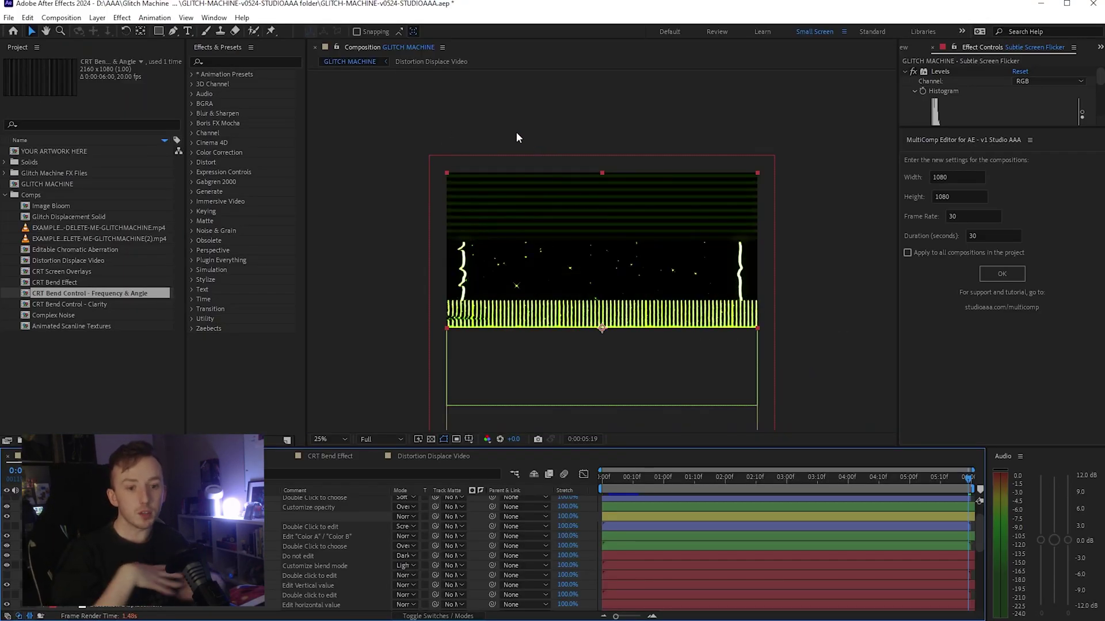
pyautogui.doubleClick(69, 153)
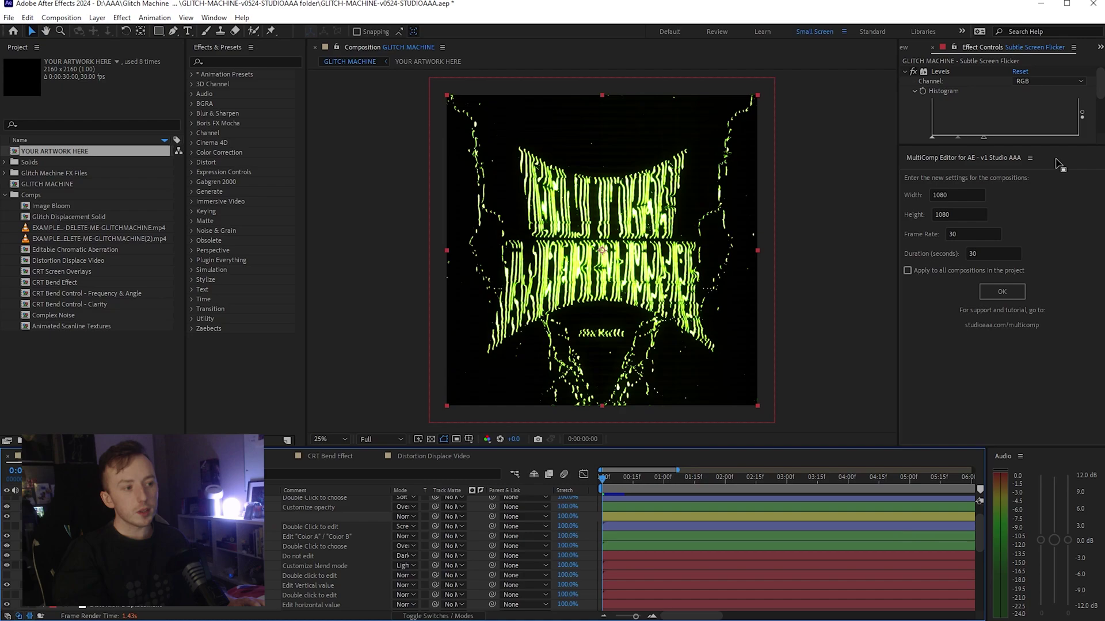
pyautogui.click(1057, 164)
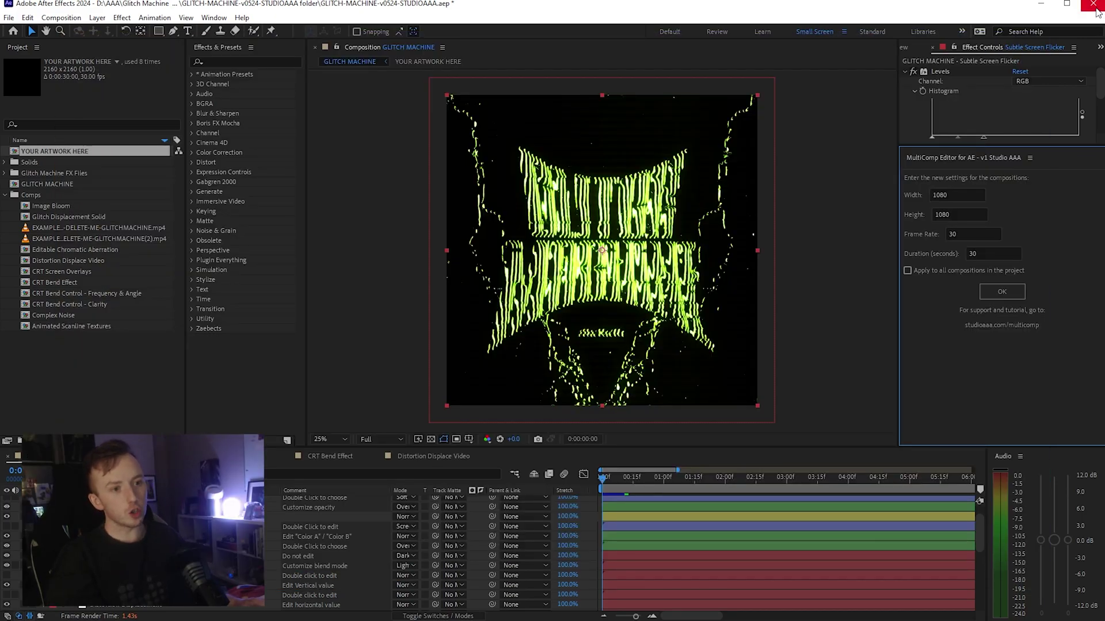
# Close After Effects without saving the project
pyautogui.click(1094, 6)
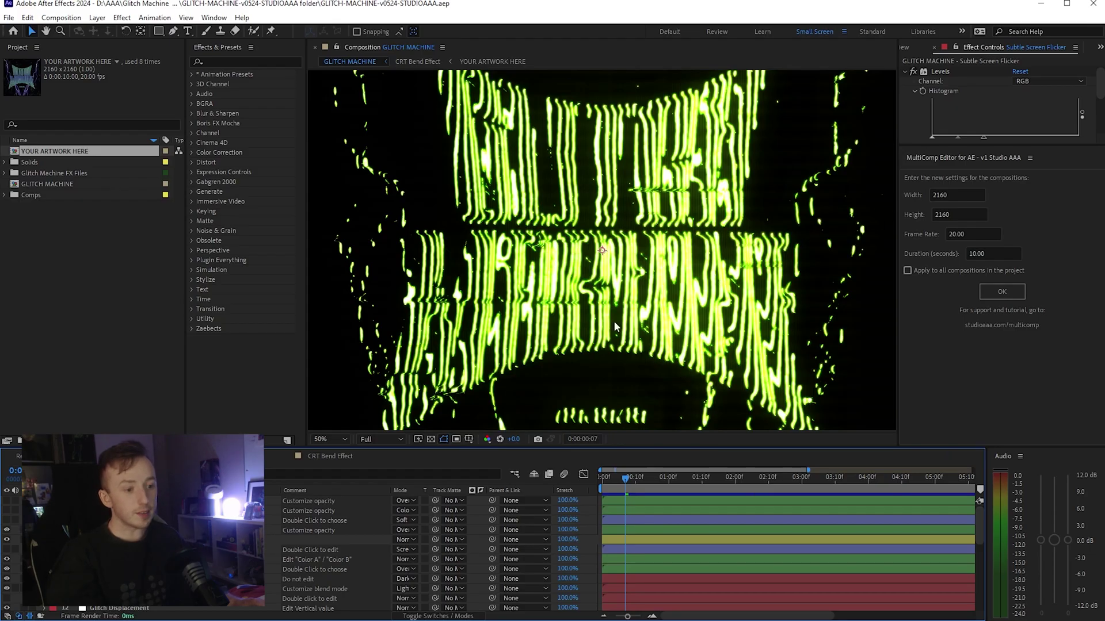
# Try setting Width 1080 for all compositions, then dismiss the resulting error
pyautogui.scroll(-2, 613, 320)
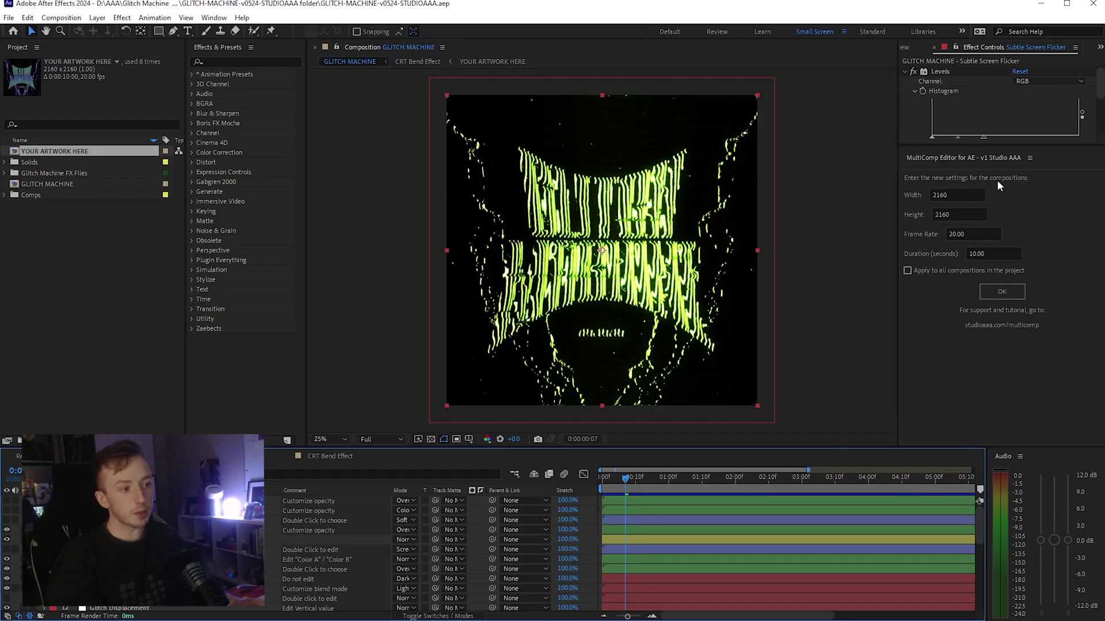
pyautogui.doubleClick(956, 195)
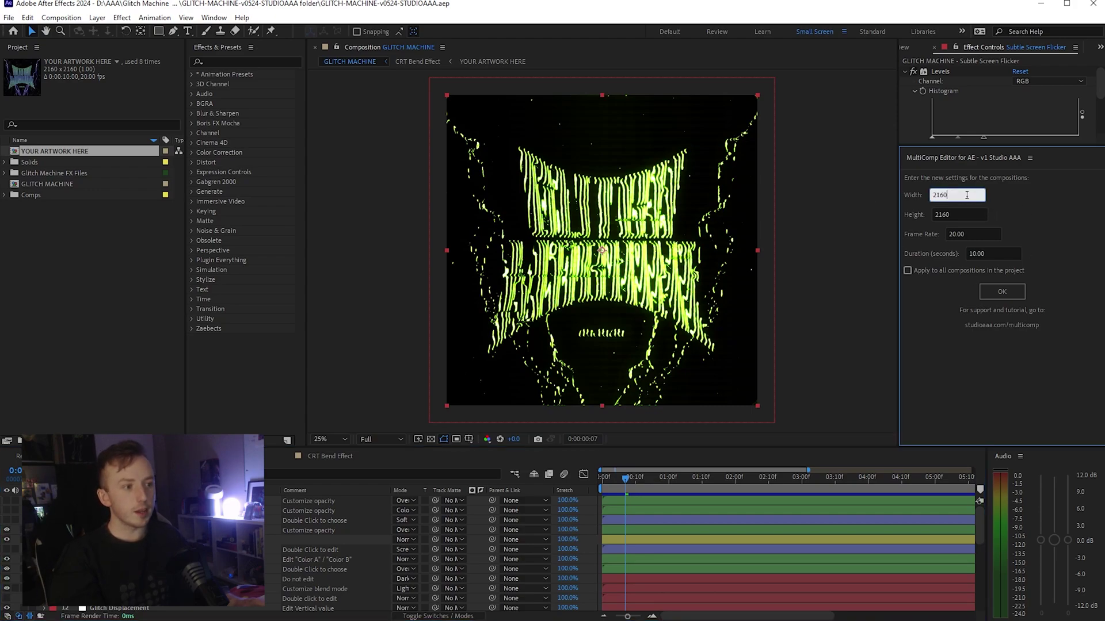
pyautogui.write('1080')
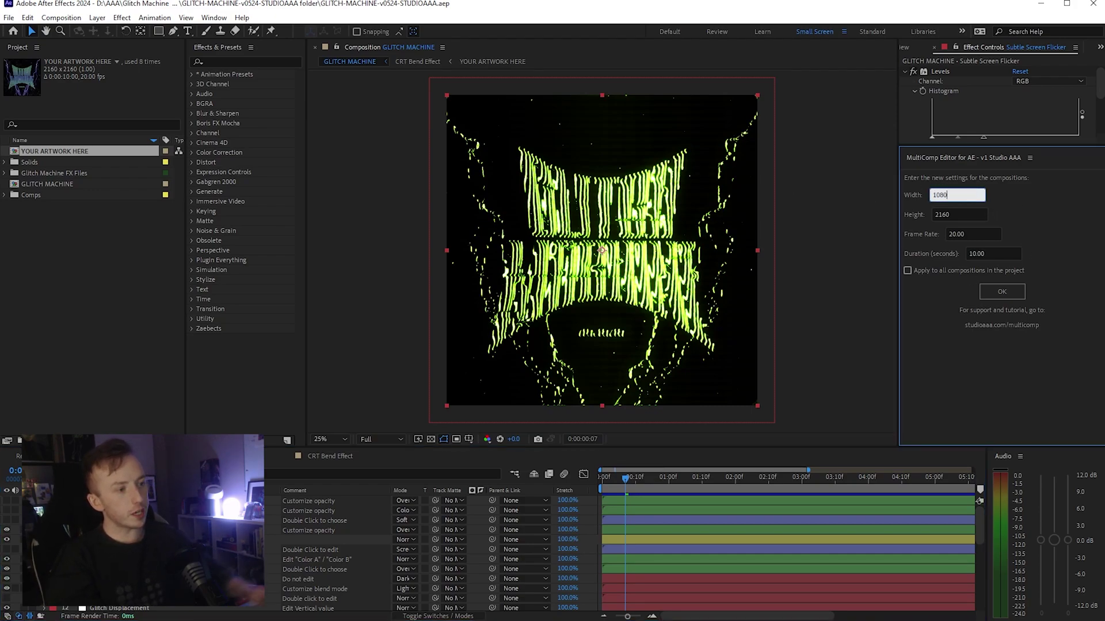
pyautogui.click(907, 270)
pyautogui.click(1002, 292)
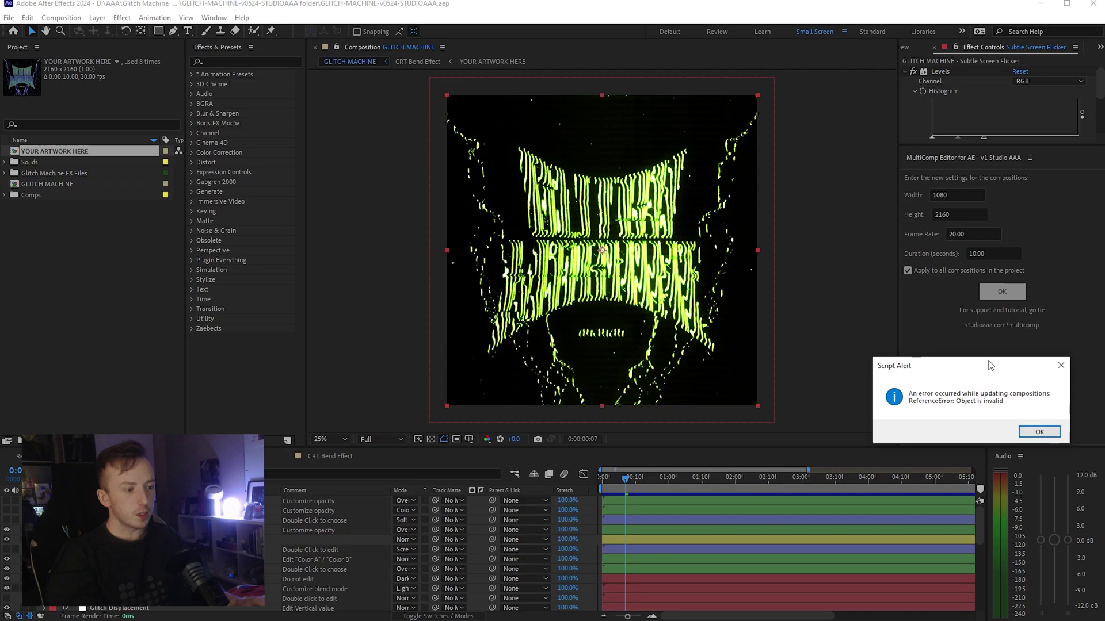
pyautogui.moveTo(1025, 365); pyautogui.dragTo(610, 167)
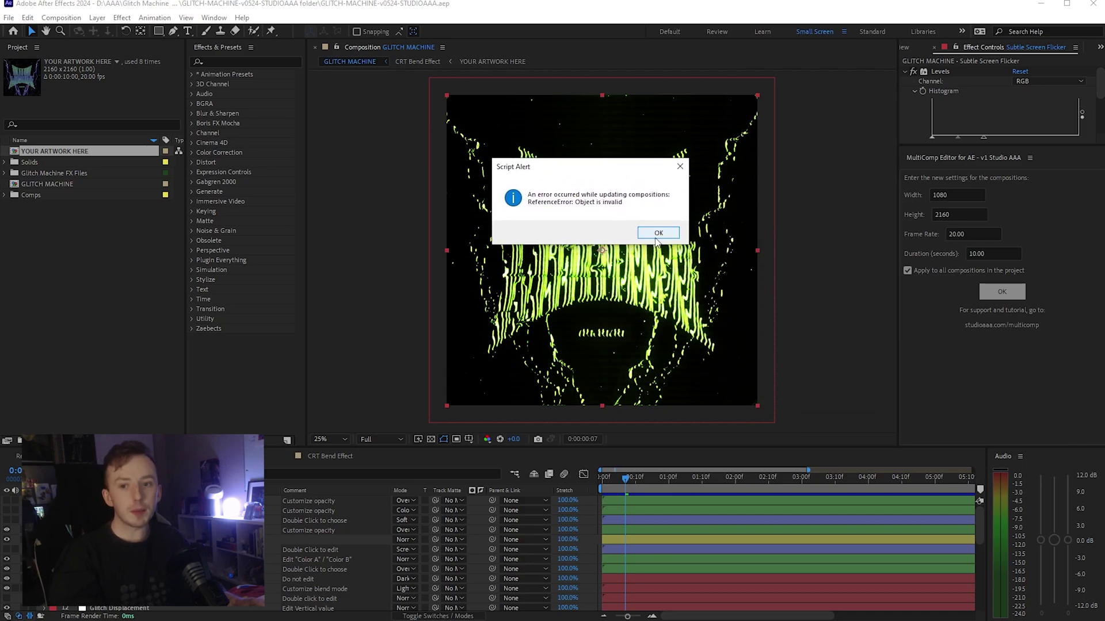
pyautogui.click(657, 236)
# Close the MultiComp Editor panel and reopen it from the Window menu
pyautogui.click(1034, 159)
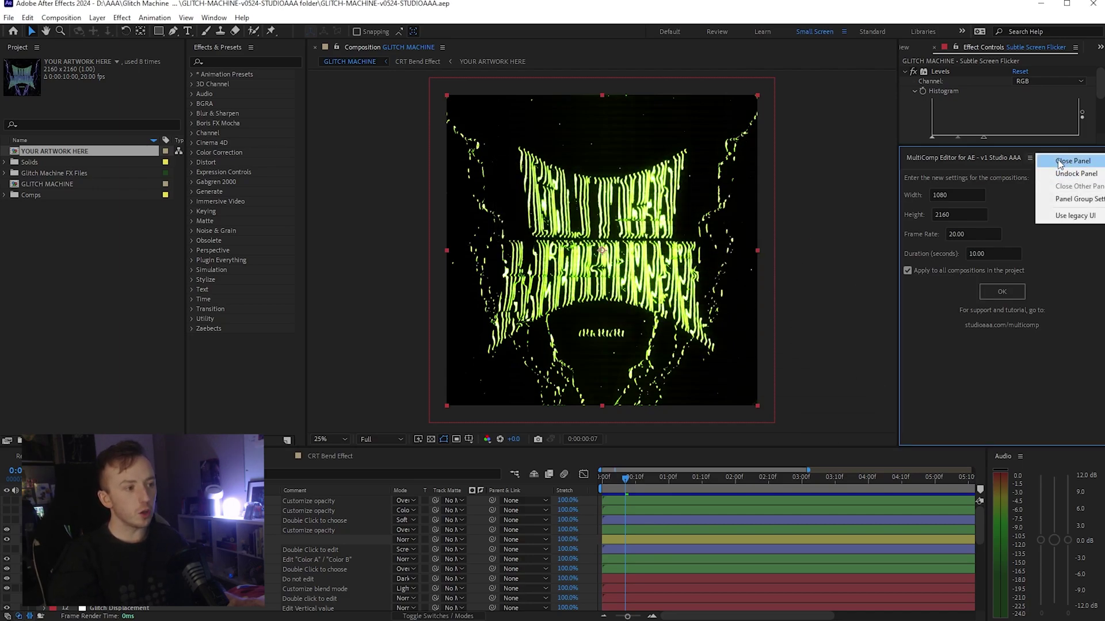
pyautogui.click(1051, 162)
pyautogui.click(214, 18)
pyautogui.click(308, 570)
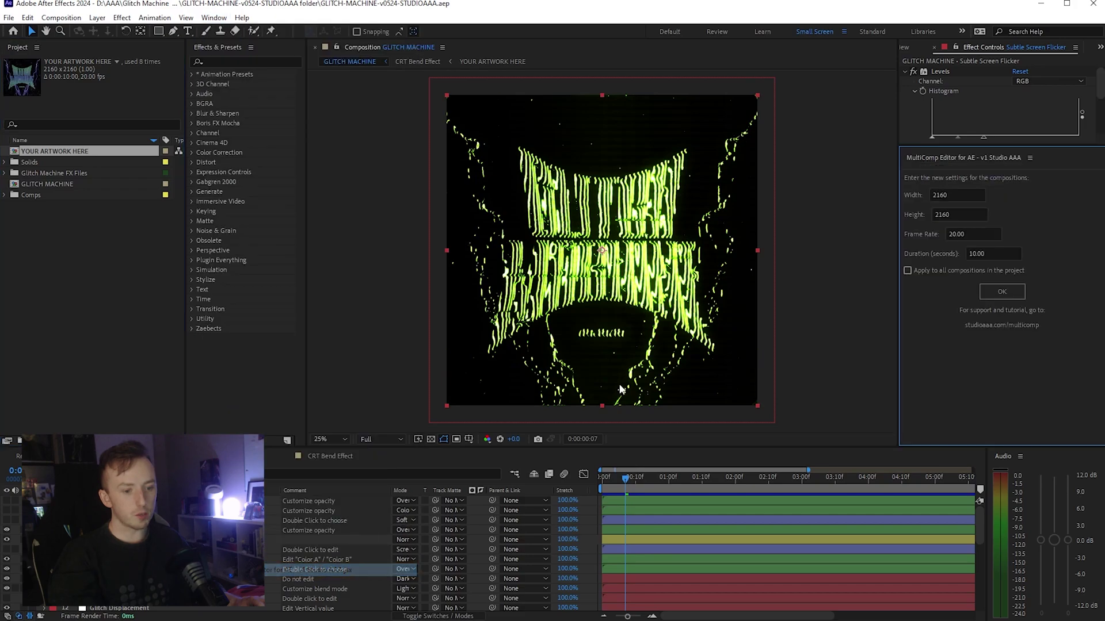
# Set Height 1080 with Apply to all checked, run the update, and dismiss the notice
pyautogui.click(963, 214)
pyautogui.doubleClick(963, 214)
pyautogui.write('1080')
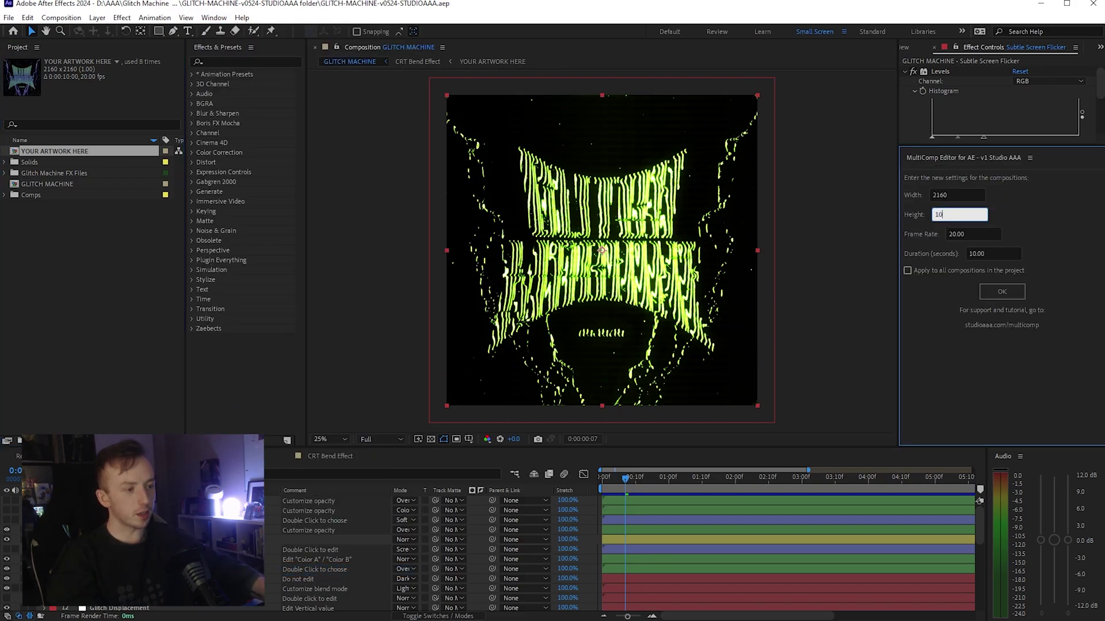
pyautogui.click(997, 276)
pyautogui.click(1001, 292)
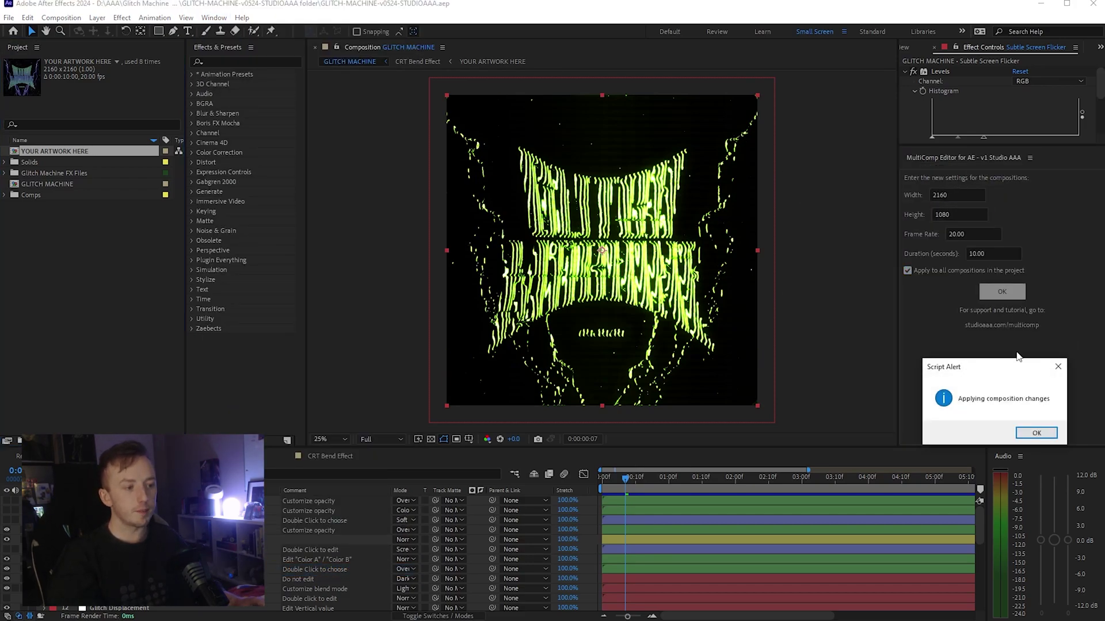
pyautogui.click(1035, 429)
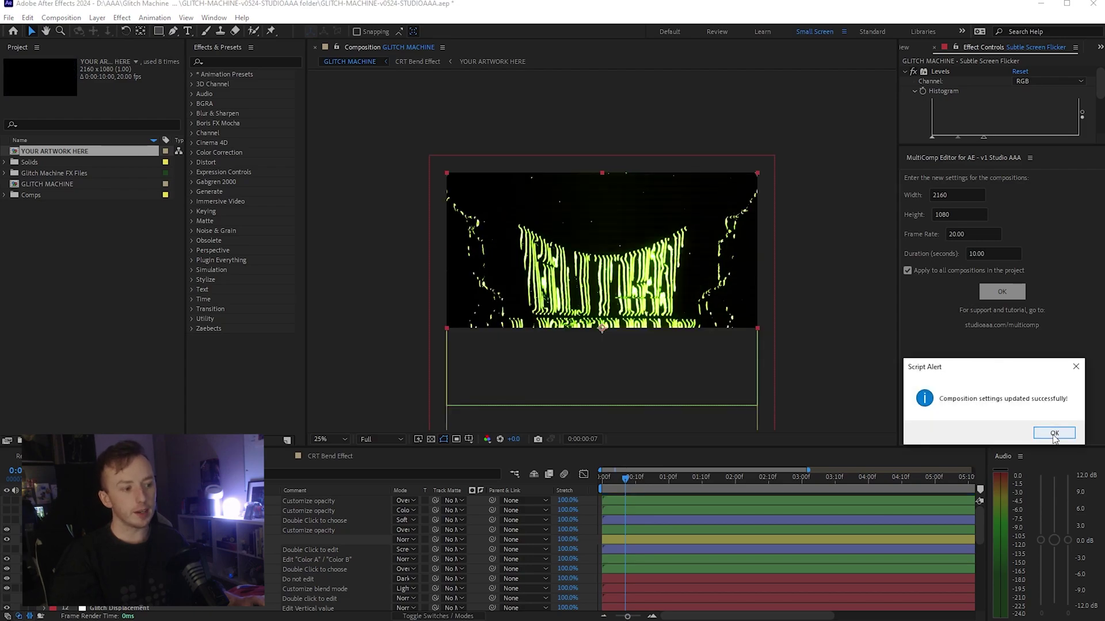
# Dismiss the success alert and undo the resize back to 2160×2160
pyautogui.click(1054, 433)
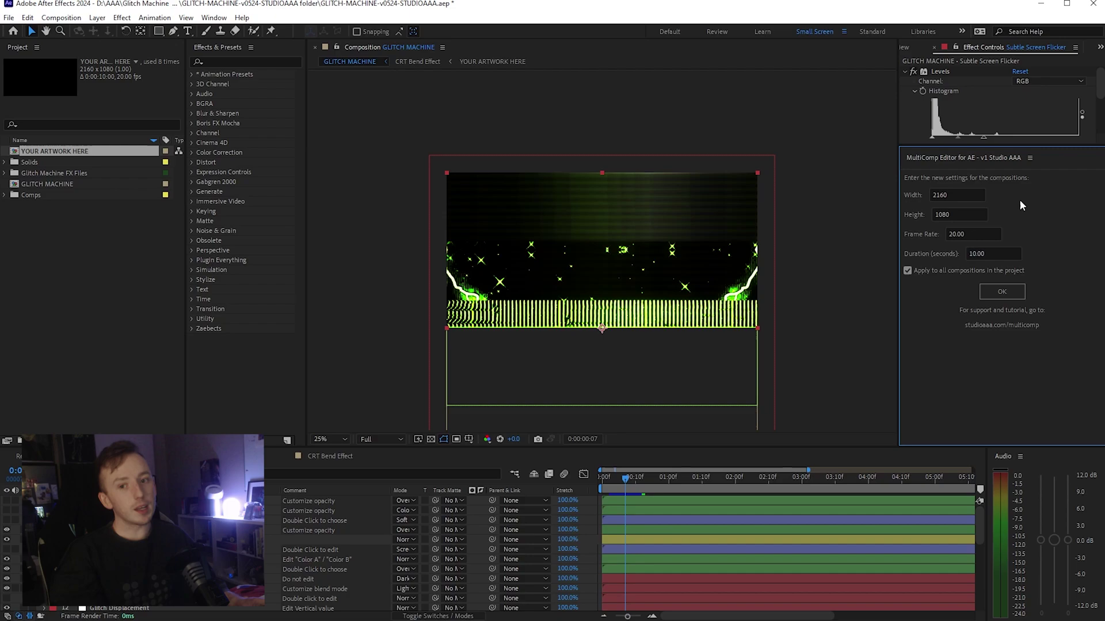
pyautogui.click(1030, 158)
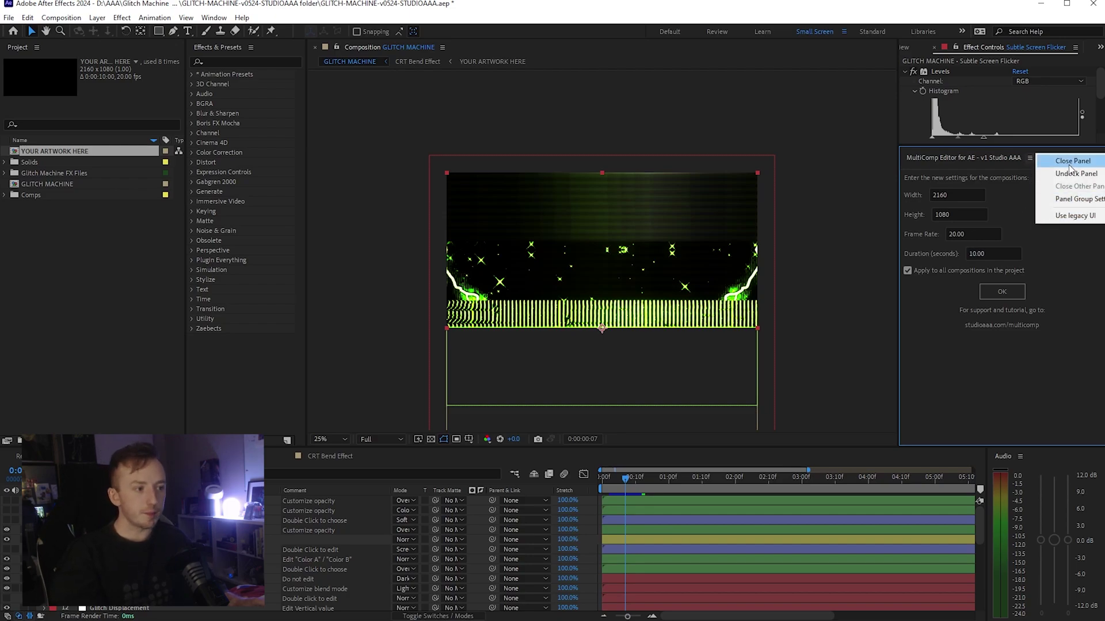
pyautogui.click(1004, 183)
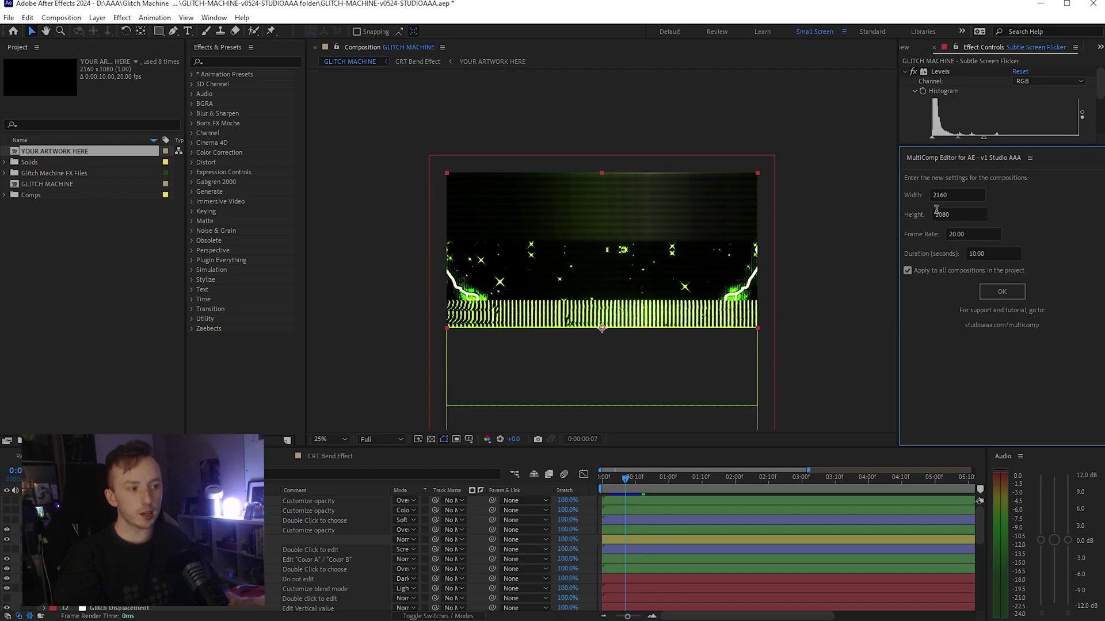
pyautogui.click(957, 217)
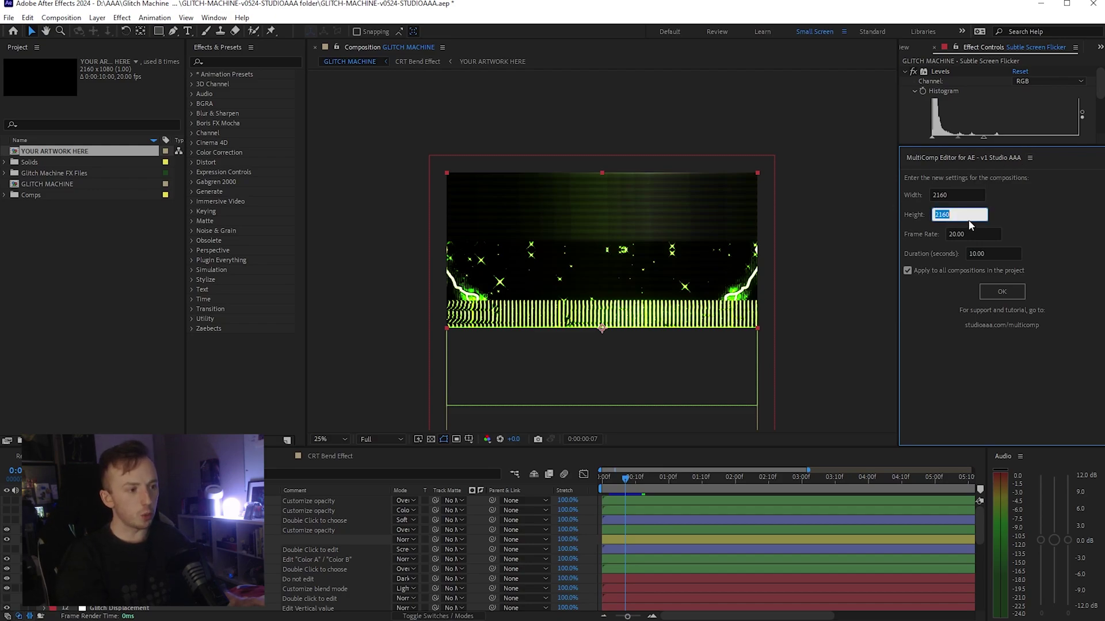
pyautogui.press('Return')
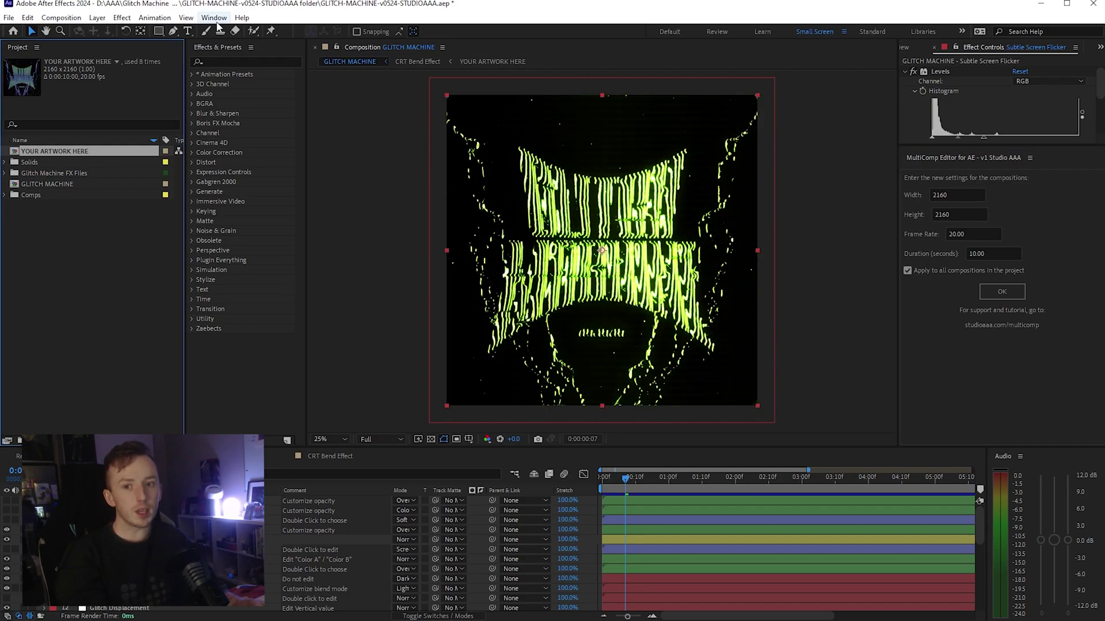
# Close the MultiComp Editor panel and reopen it from the Window menu
pyautogui.click(1029, 157)
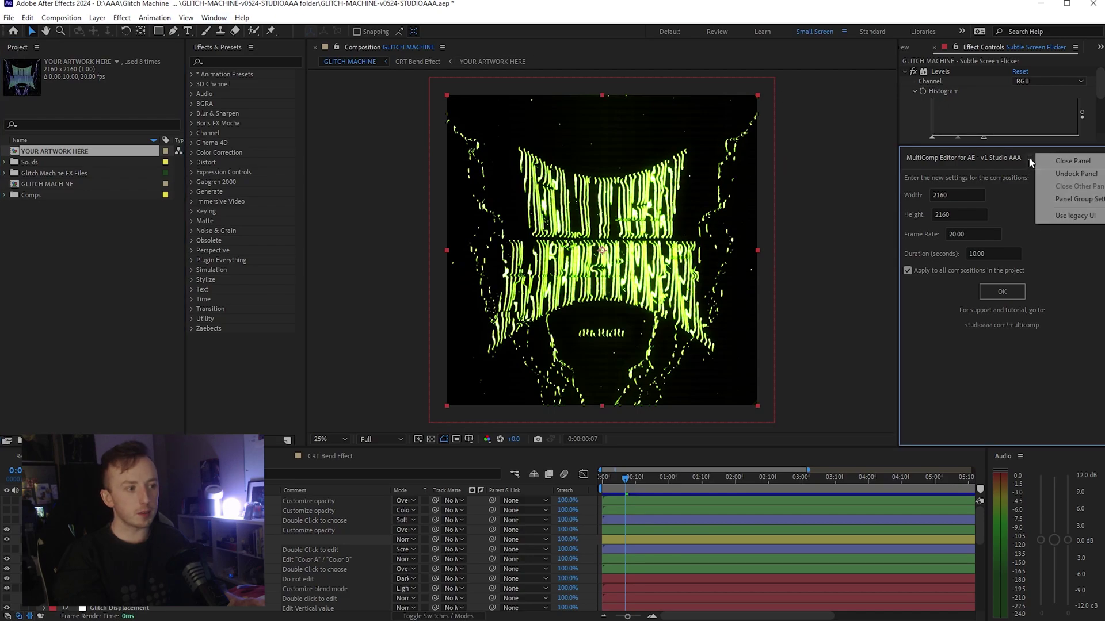
pyautogui.click(1044, 161)
pyautogui.click(213, 17)
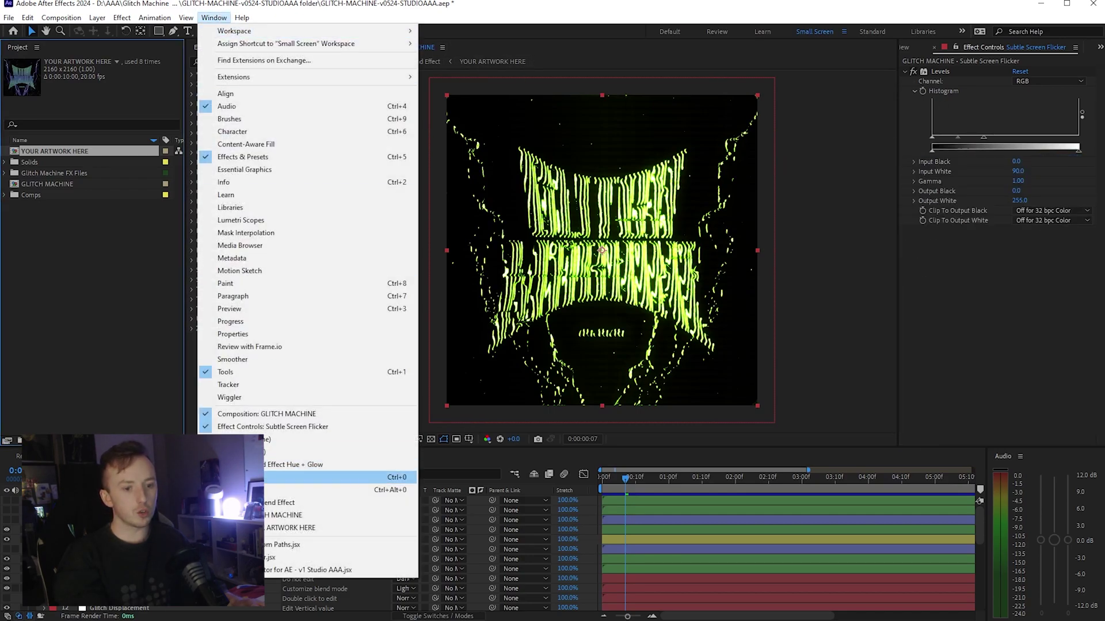
pyautogui.click(323, 570)
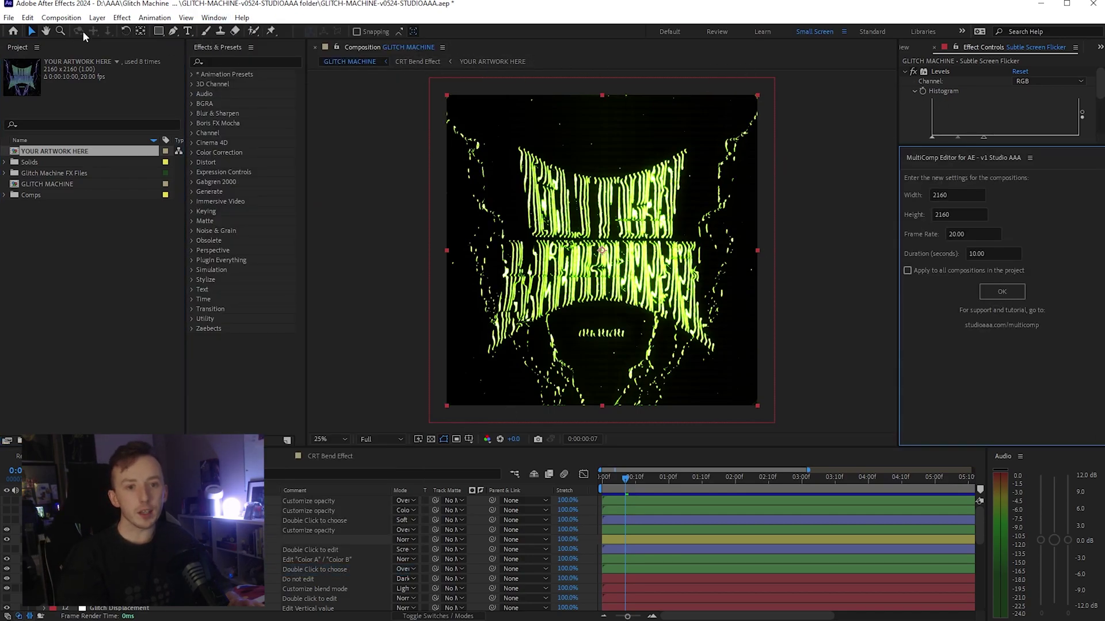
pyautogui.click(14, 19)
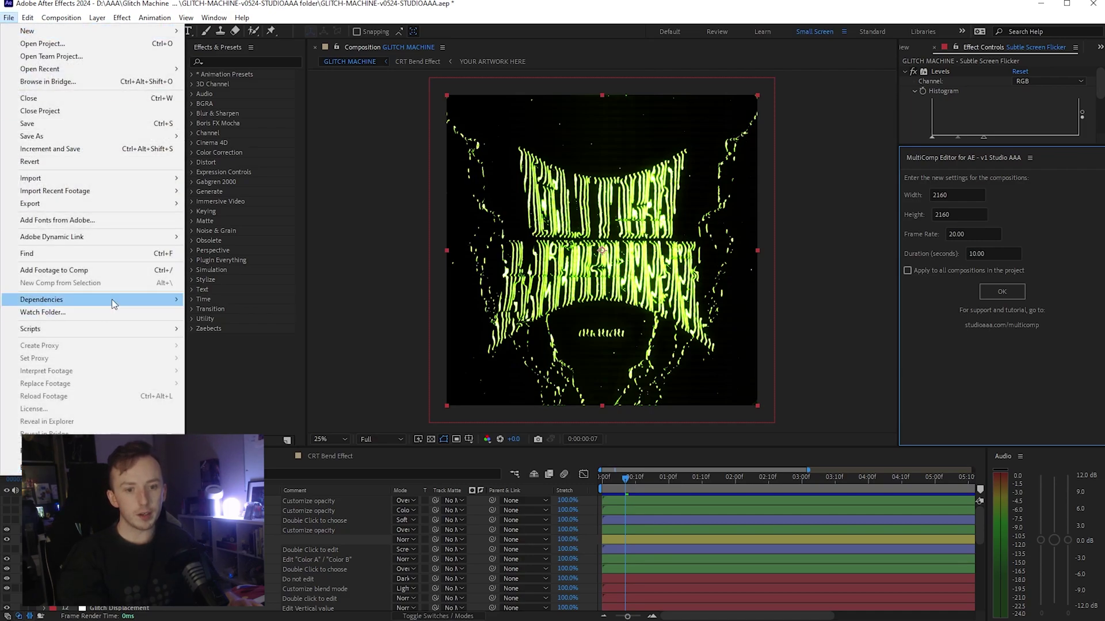
# Run the MultiComp SimpleUI script from File > Scripts, centre its dialog, then close it
pyautogui.moveTo(107, 328)
pyautogui.click(322, 536)
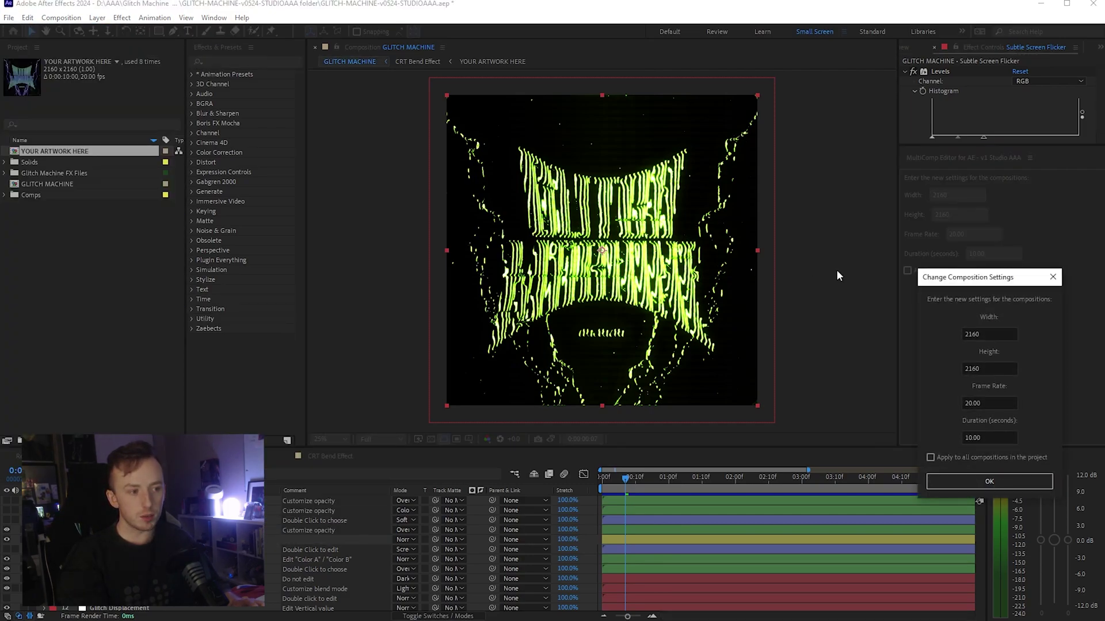
pyautogui.moveTo(964, 281); pyautogui.dragTo(589, 134)
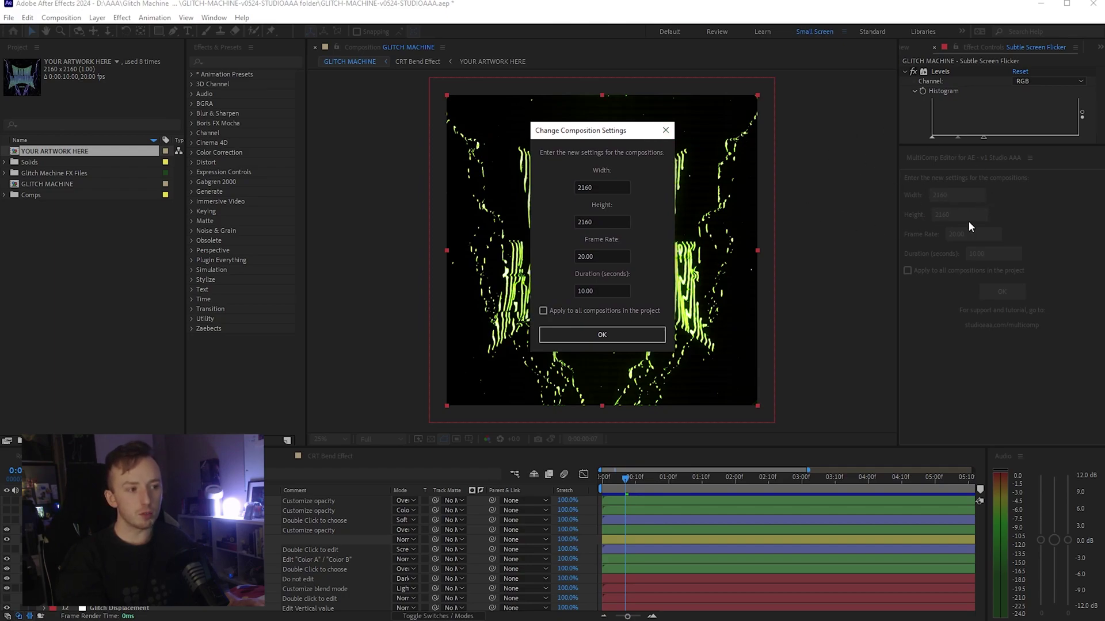
pyautogui.click(666, 130)
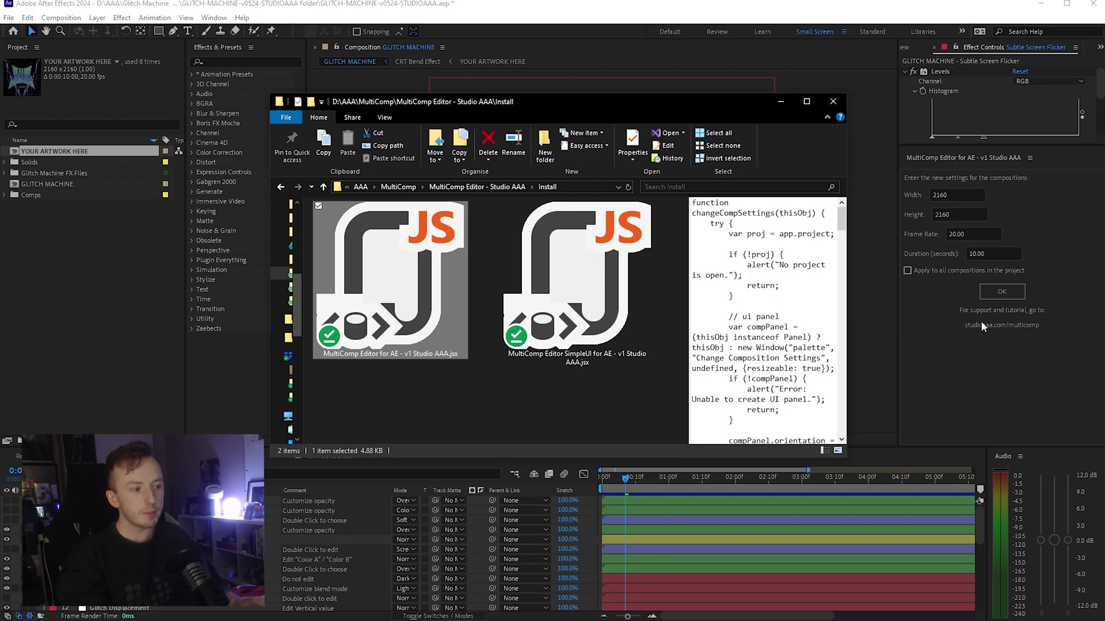
# Preview the code of the SimpleUI and the first MultiComp .jsx script in the Install folder
pyautogui.click(426, 377)
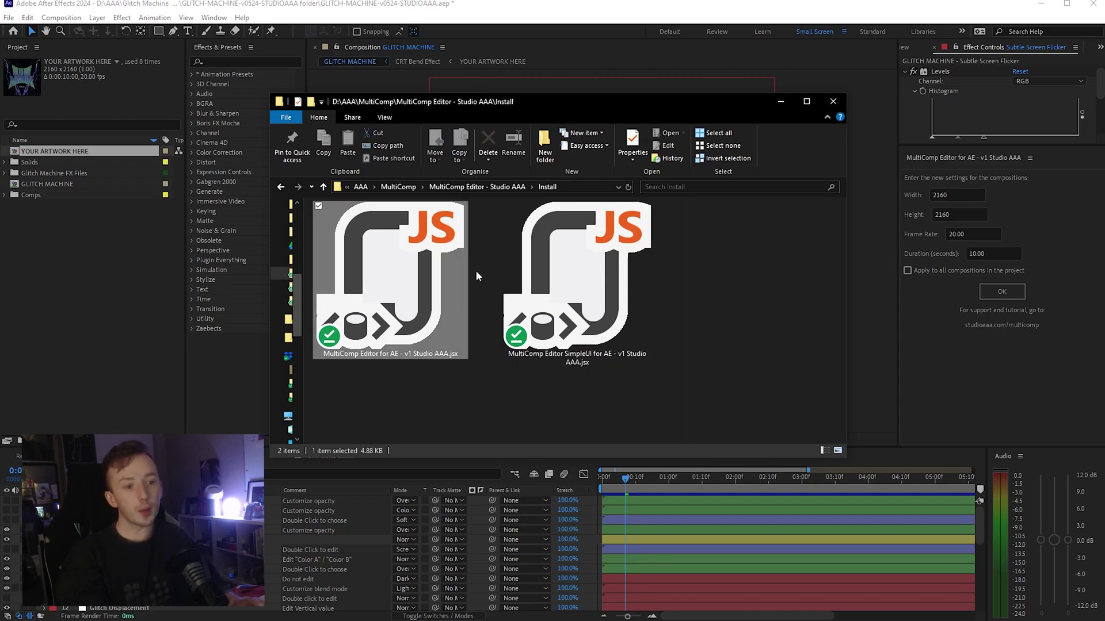
pyautogui.rightClick(414, 266)
pyautogui.click(337, 403)
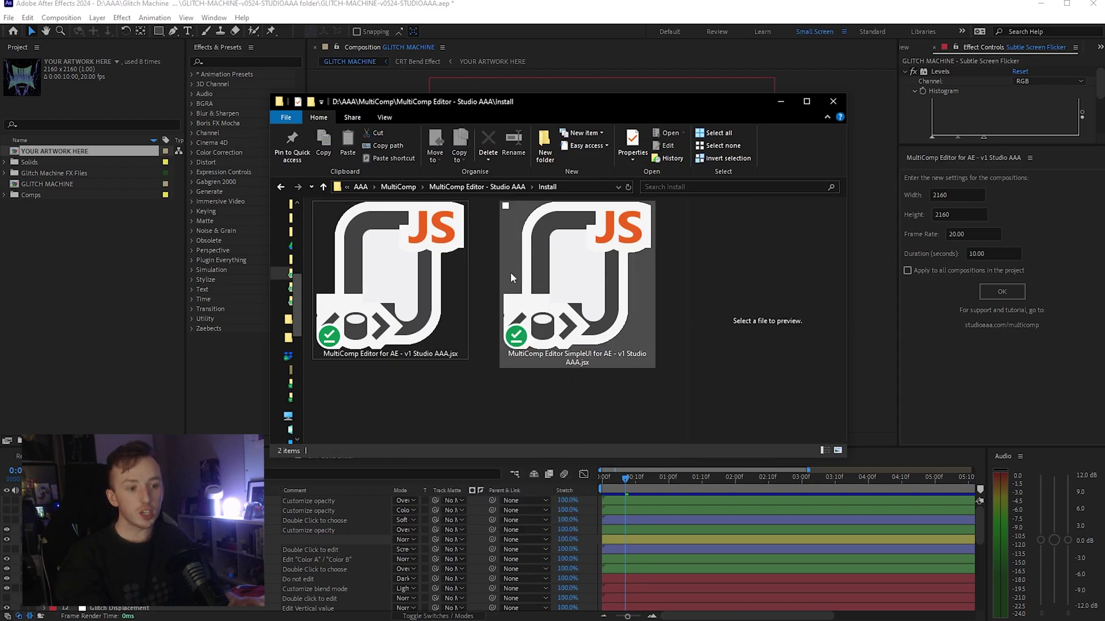
pyautogui.click(588, 277)
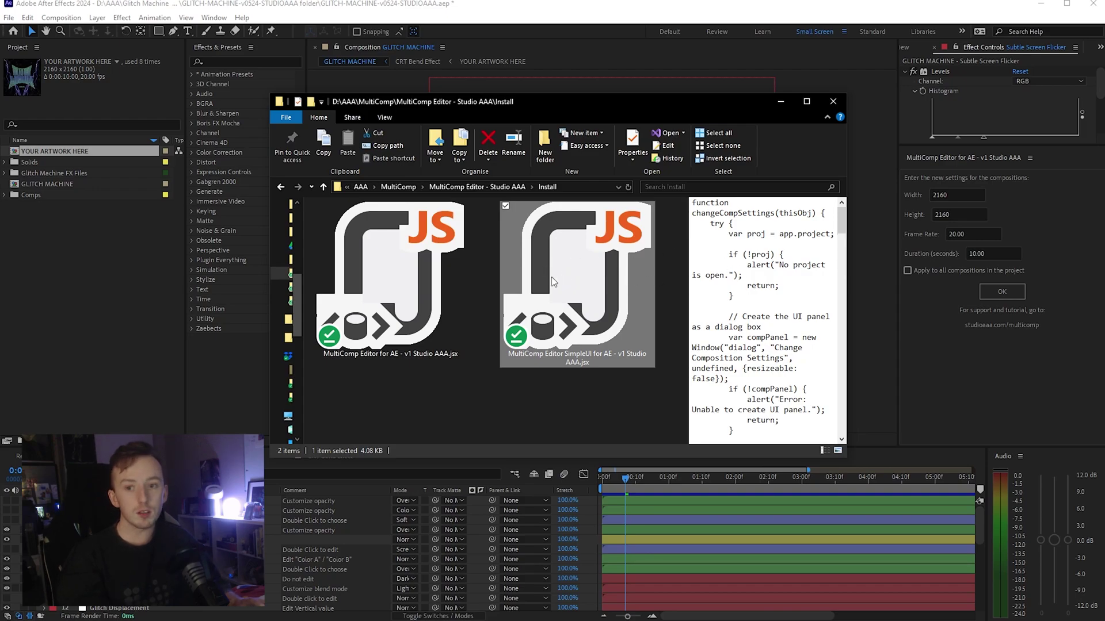
pyautogui.press('Left')
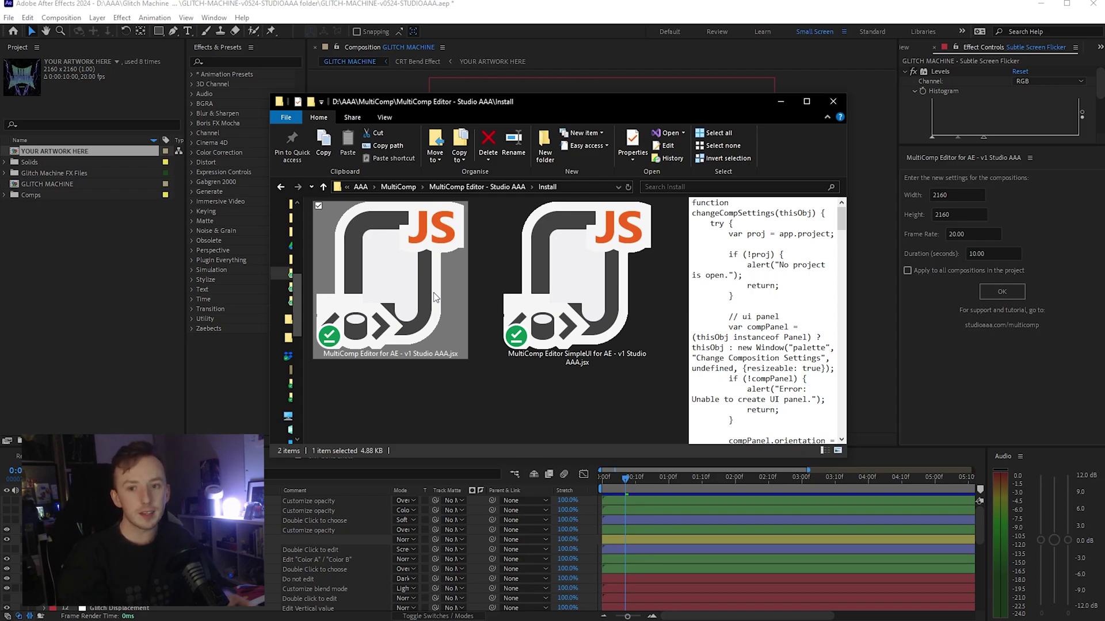
# Bring up the Open with options for the MultiComp Editor script file
pyautogui.keyDown('ctrl'); pyautogui.click(434, 305); pyautogui.keyUp('ctrl')
pyautogui.rightClick(420, 281)
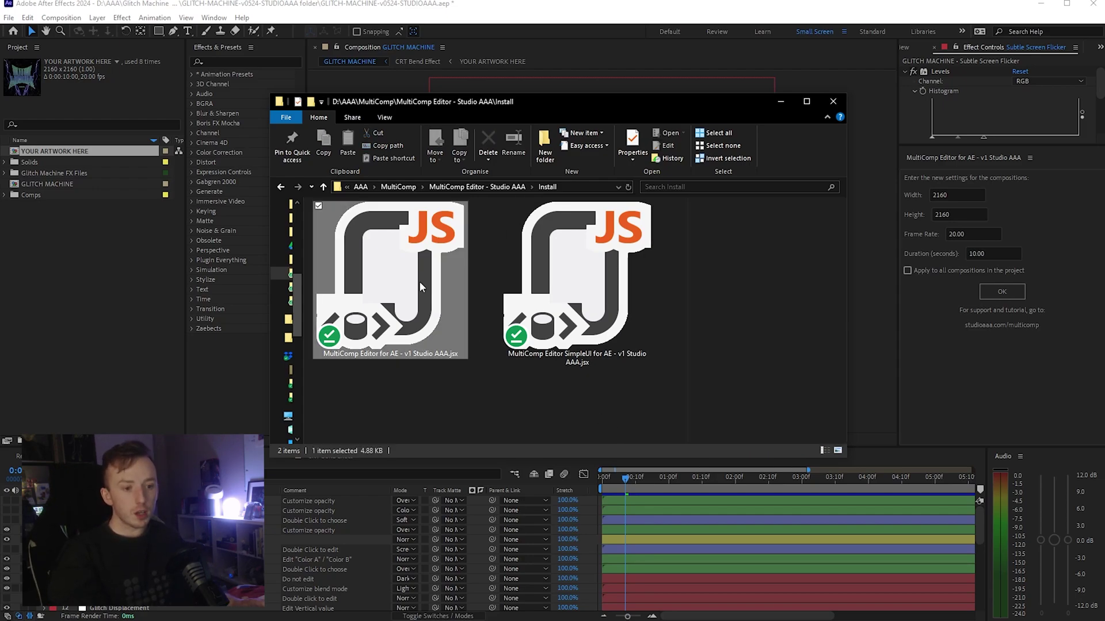
pyautogui.moveTo(519, 450)
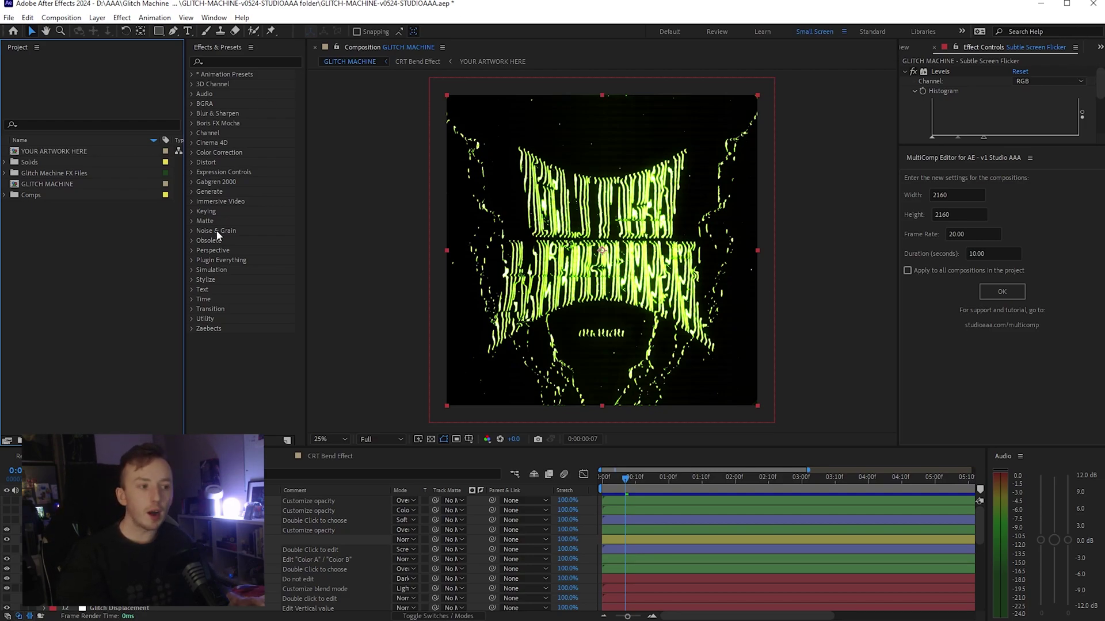
# Create a new 800×1000 composition at 1 fps lasting 10:00:00 from the Project panel
pyautogui.rightClick(71, 260)
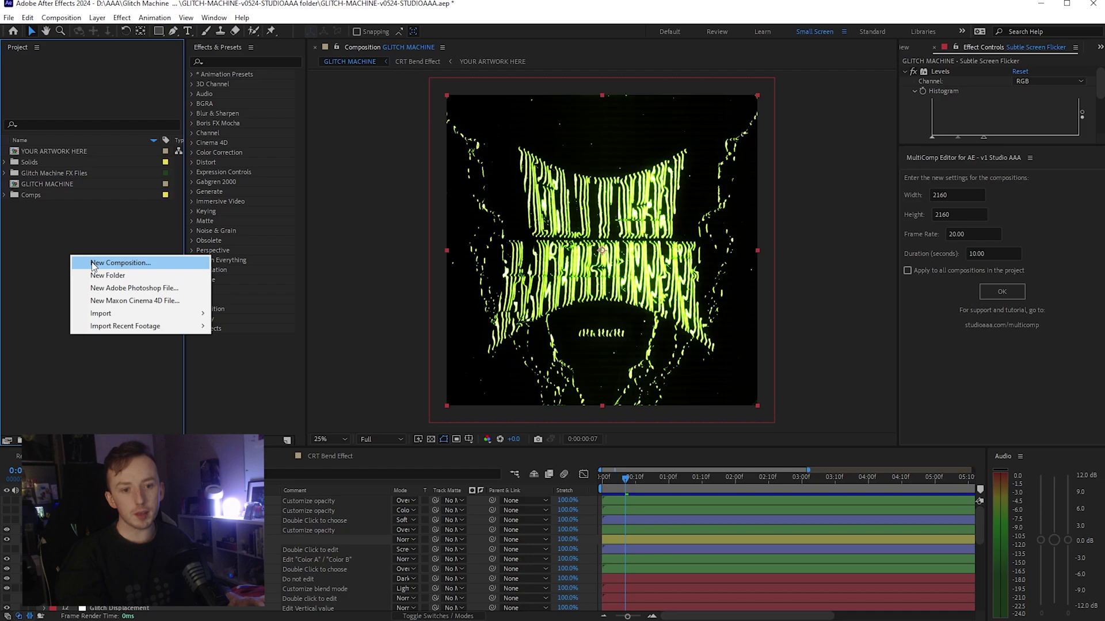
pyautogui.click(95, 262)
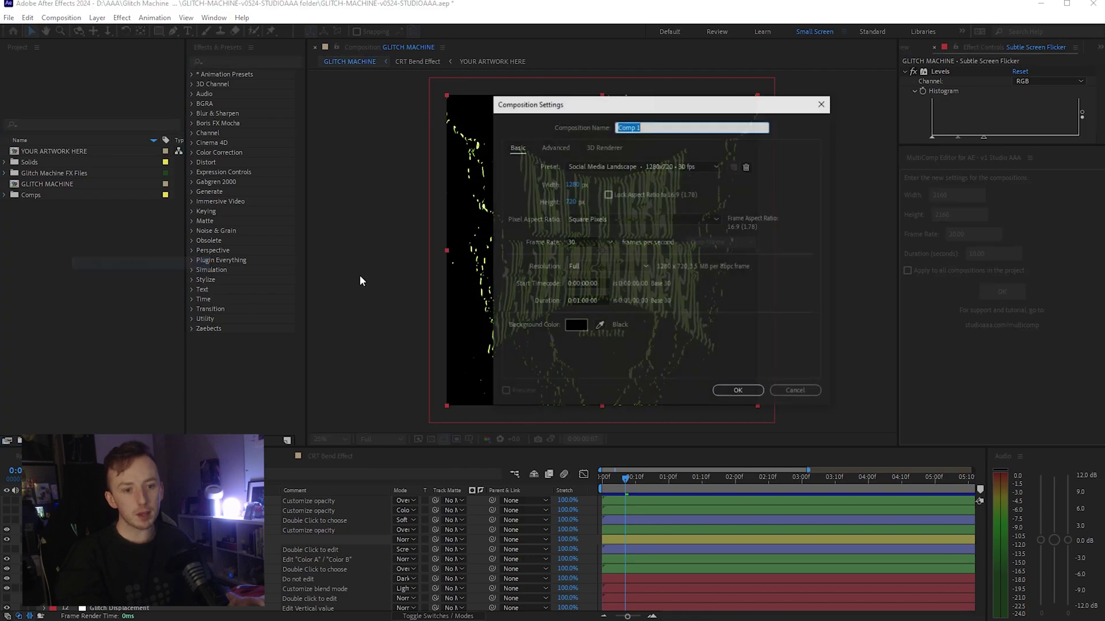
pyautogui.click(576, 185)
pyautogui.write('asdadasd')
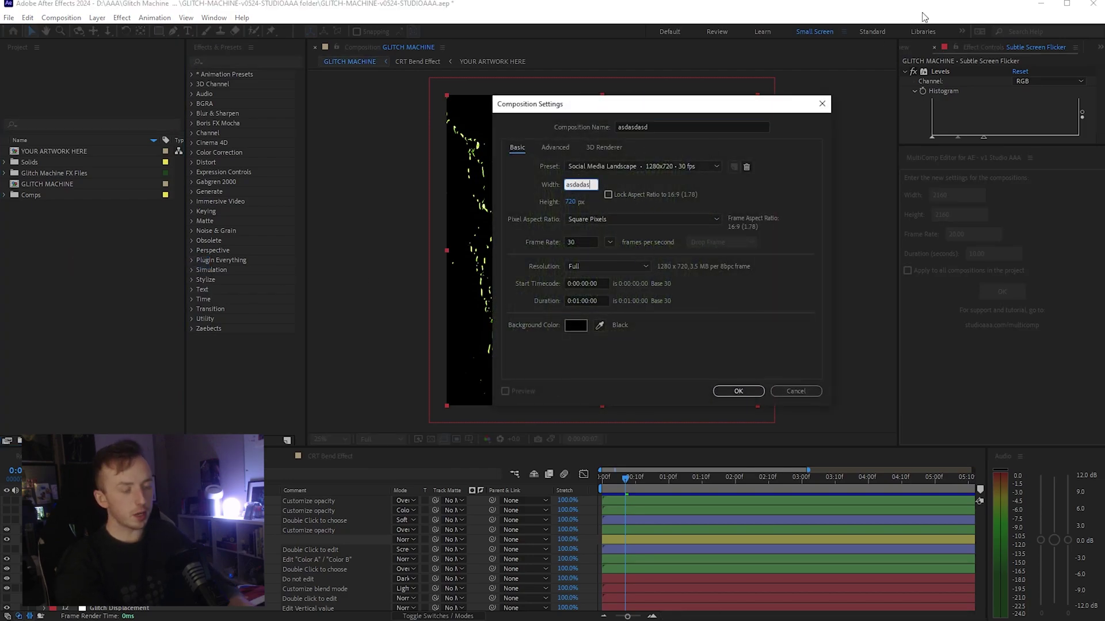
pyautogui.press('BackSpace')
pyautogui.press('BackSpace')
pyautogui.press('BackSpace')
pyautogui.press('BackSpace')
pyautogui.press('BackSpace')
pyautogui.press('BackSpace')
pyautogui.press('BackSpace')
pyautogui.press('BackSpace')
pyautogui.write('8')
pyautogui.press('Tab')
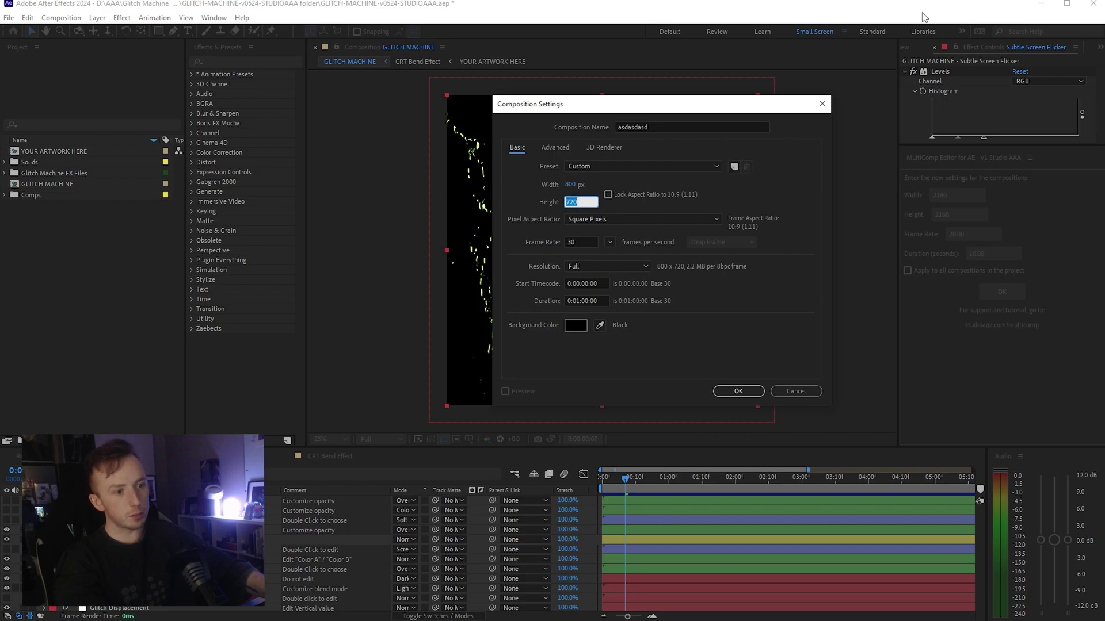
pyautogui.write('1000')
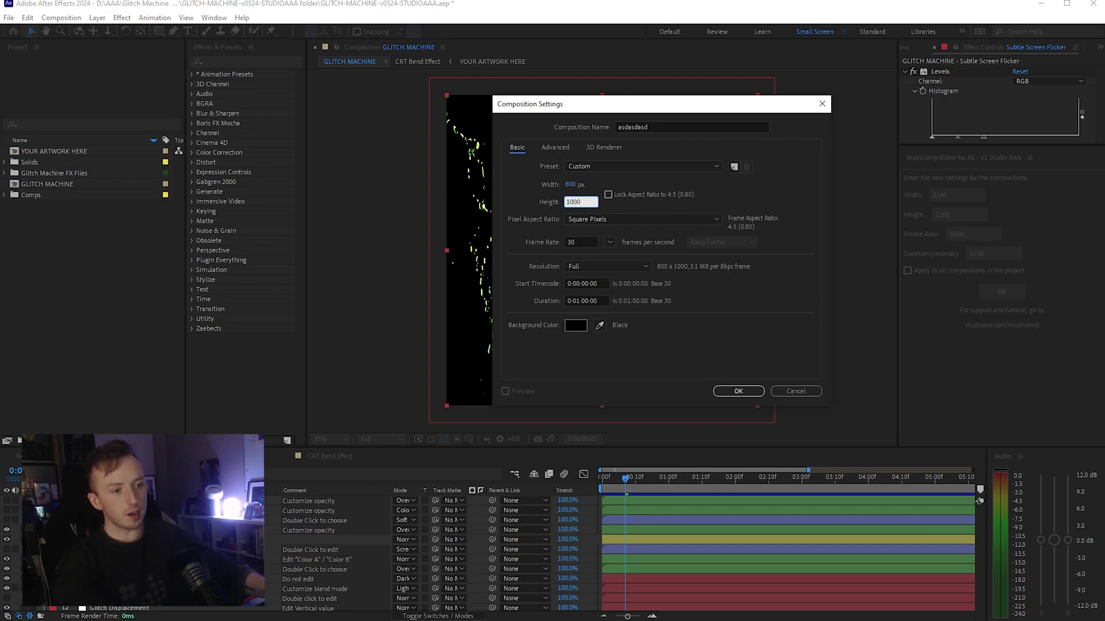
pyautogui.click(596, 242)
pyautogui.write('1')
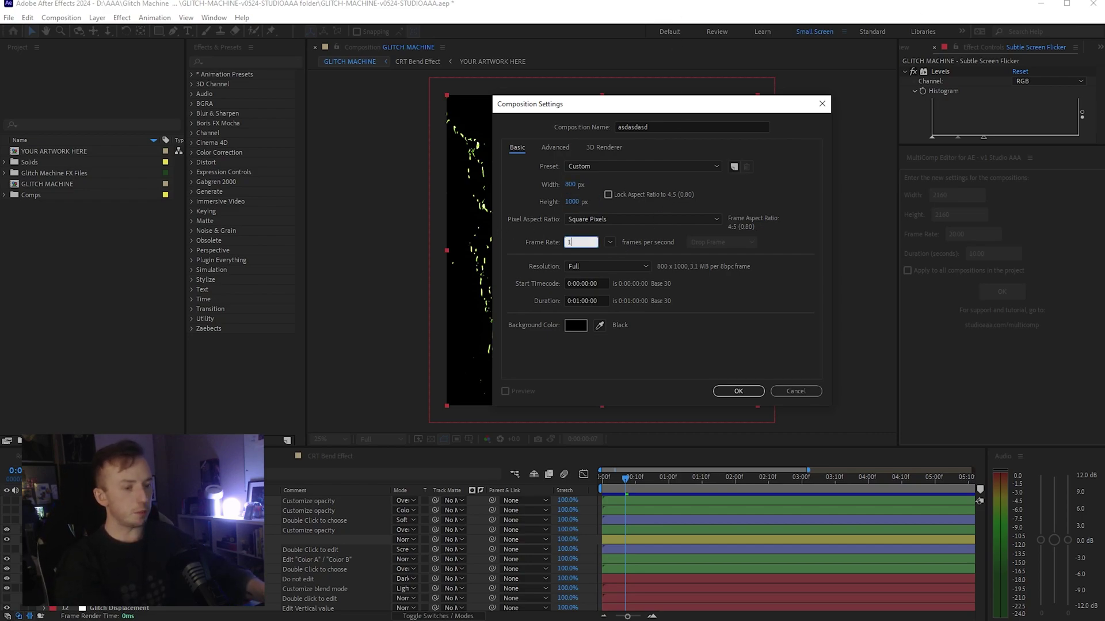
pyautogui.click(583, 300)
pyautogui.write('0')
pyautogui.press('Return')
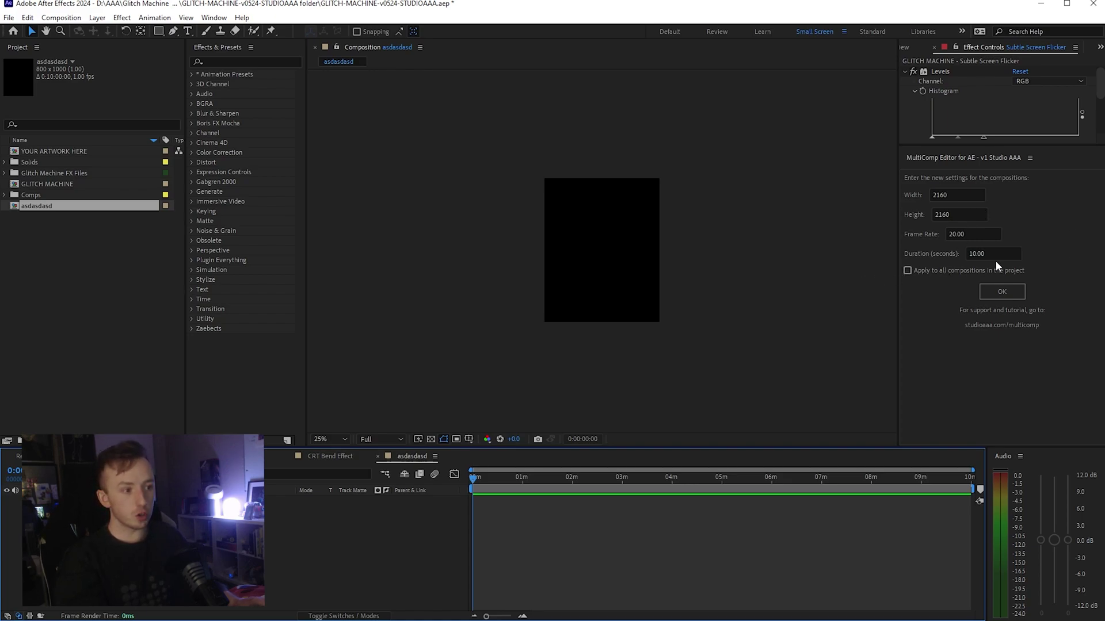
# Apply 2160×2160 at 20 fps to all compositions and dismiss both alerts
pyautogui.click(977, 270)
pyautogui.click(962, 196)
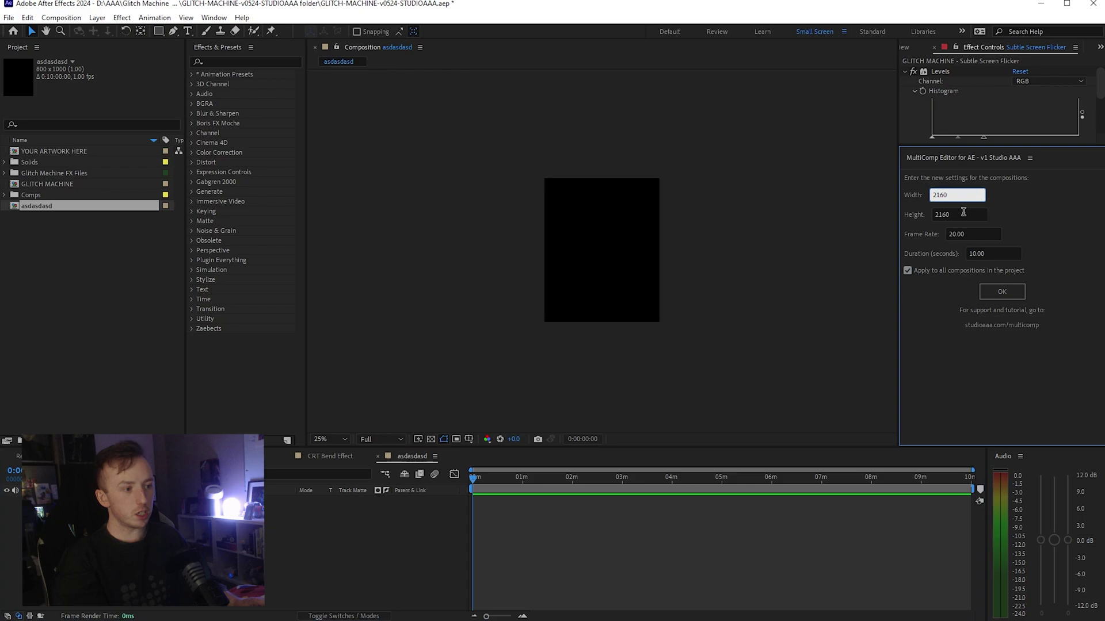
pyautogui.click(963, 213)
pyautogui.click(977, 235)
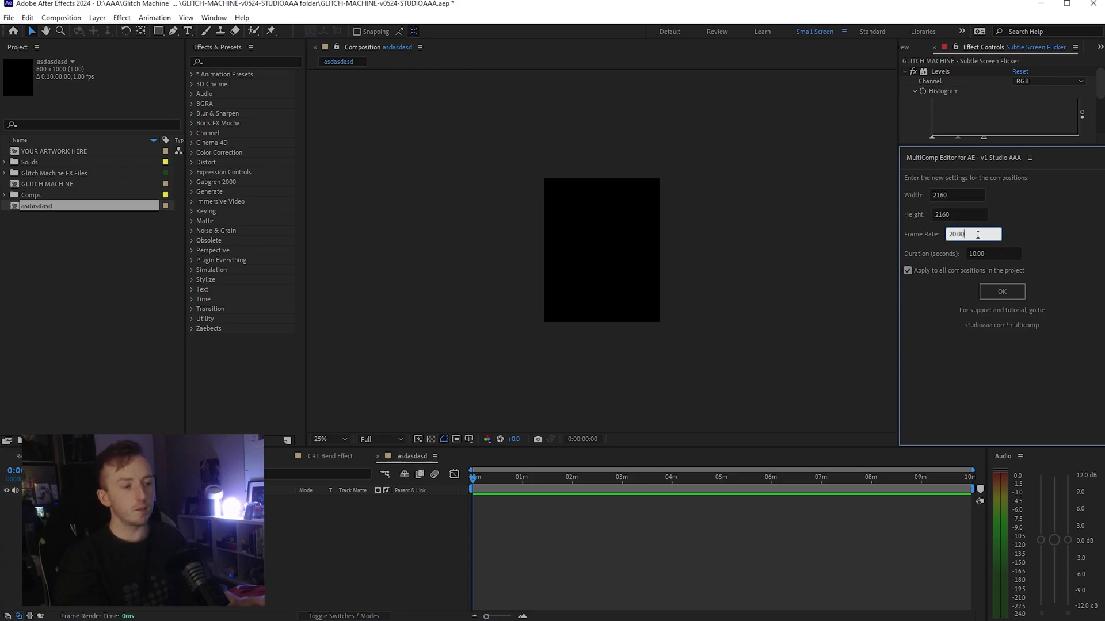
pyautogui.click(1013, 295)
pyautogui.click(1042, 430)
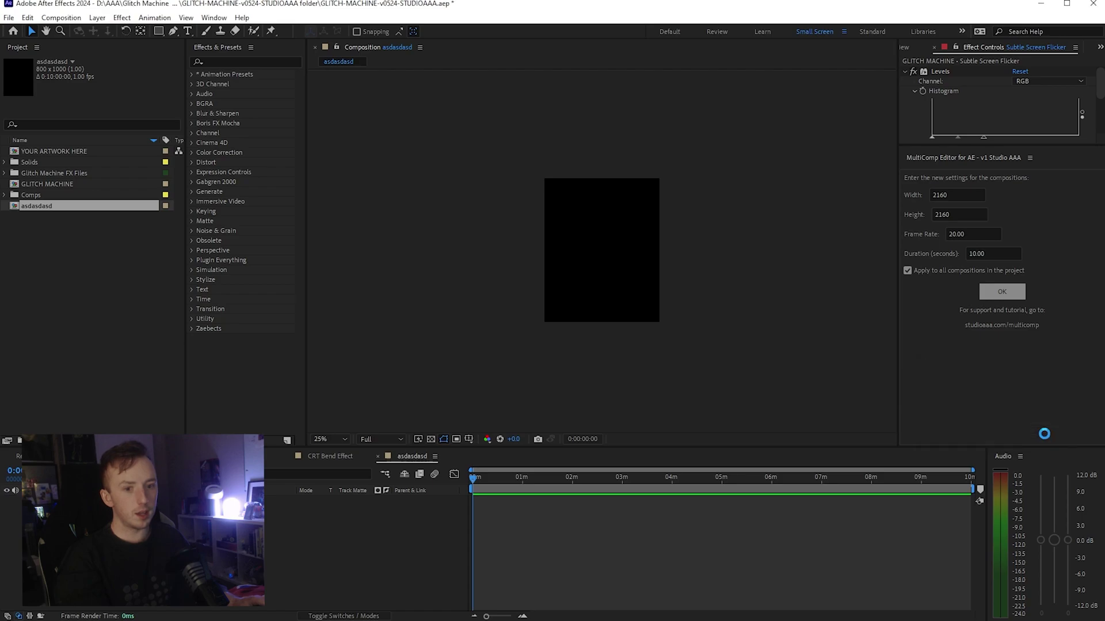
pyautogui.click(1053, 433)
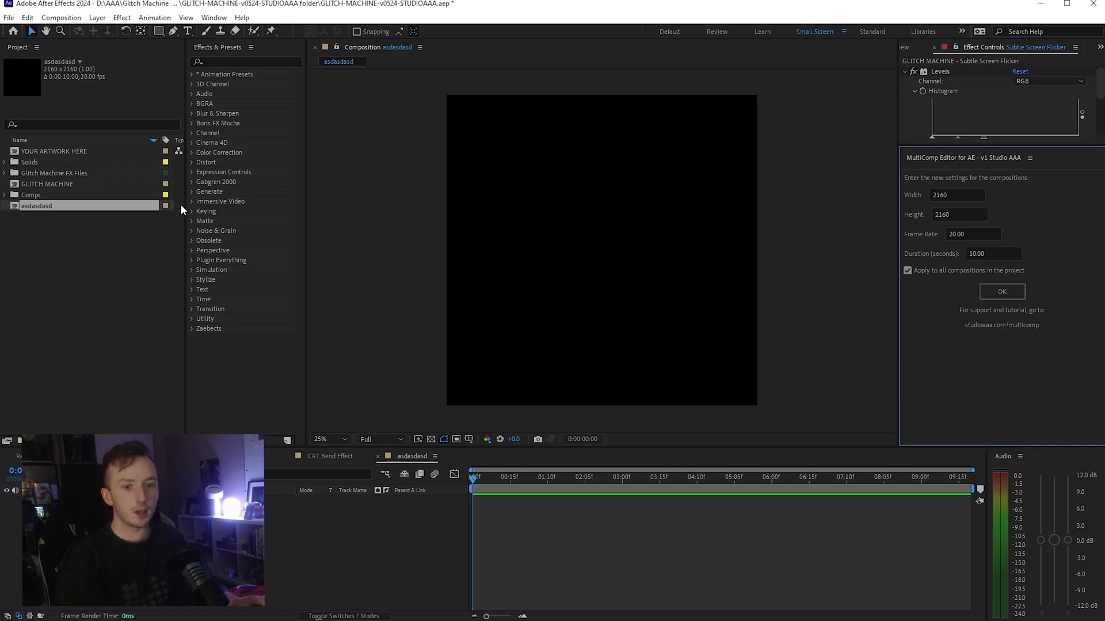
# Open the test composition's Composition Settings to confirm it shows 800×1000
pyautogui.rightClick(51, 214)
pyautogui.click(39, 206)
pyautogui.rightClick(39, 206)
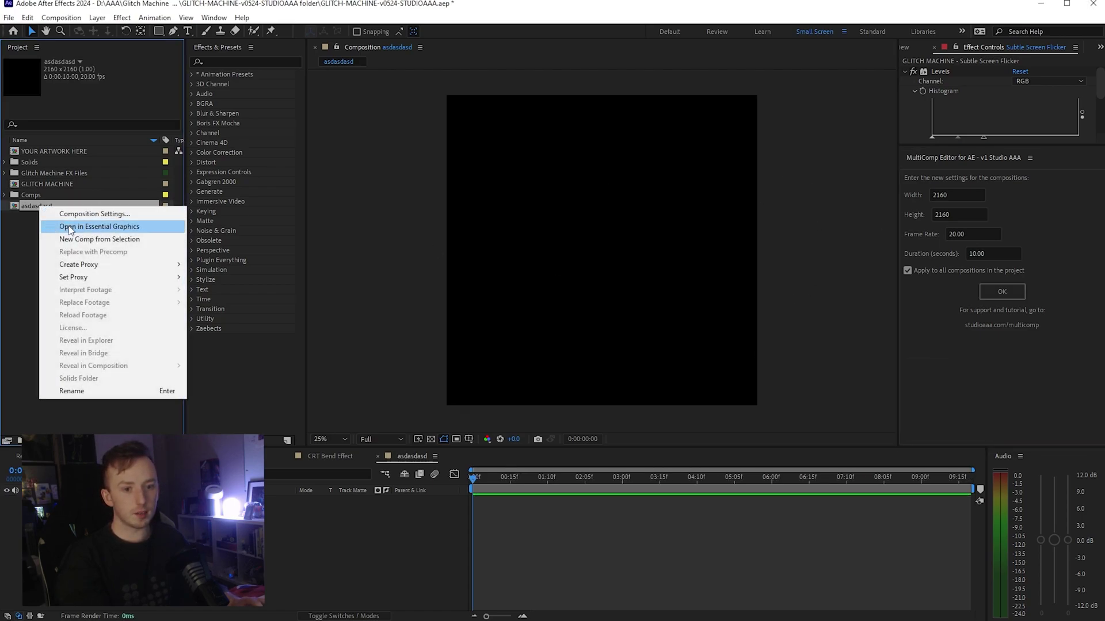
pyautogui.click(103, 216)
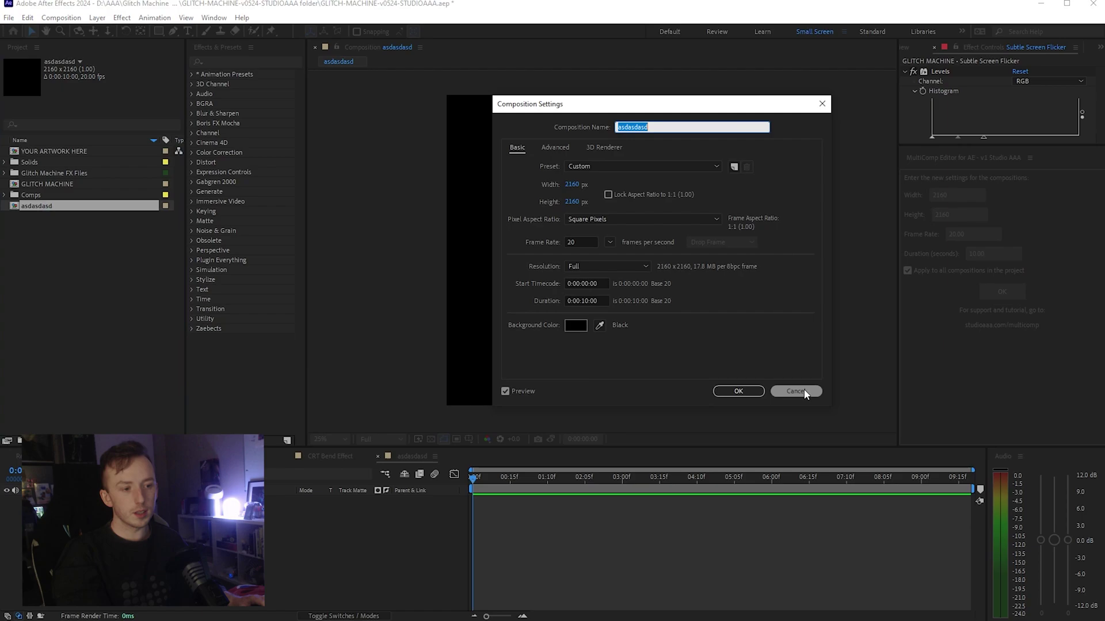
pyautogui.click(797, 390)
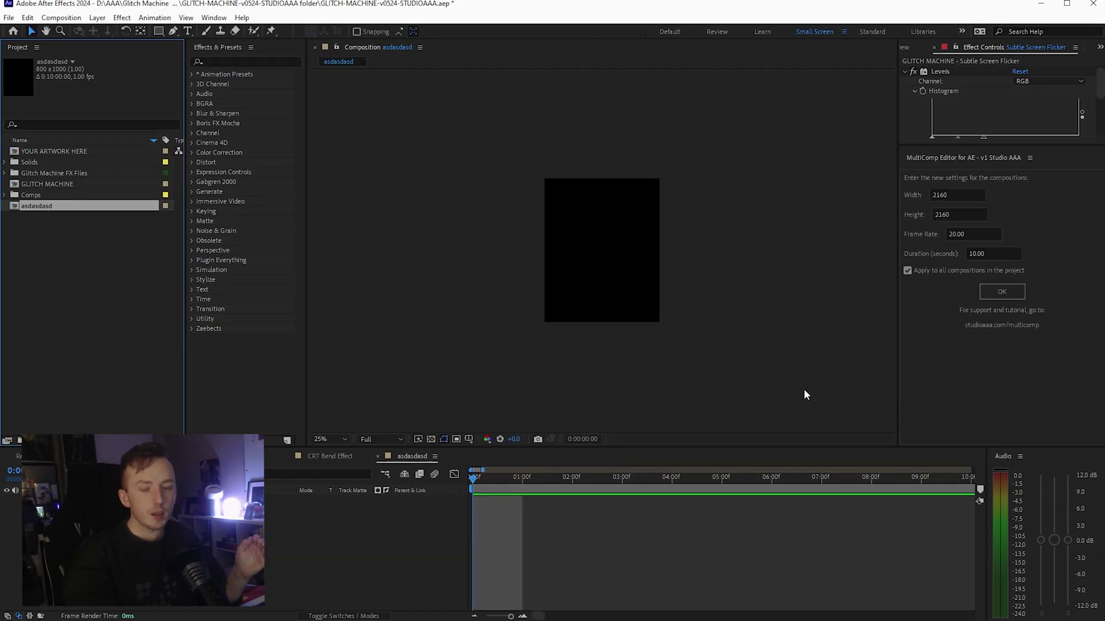